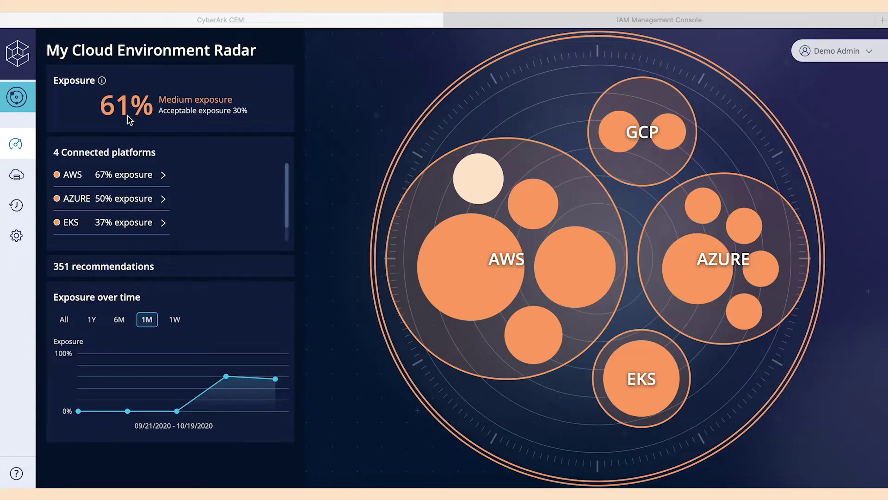
# - Switch the Exposure over time chart from 6M to 1W, covering 10/15/2020 to 10/22/2020
pyautogui.scroll(-1, 173, 188)
pyautogui.scroll(1, 173, 187)
pyautogui.click(119, 320)
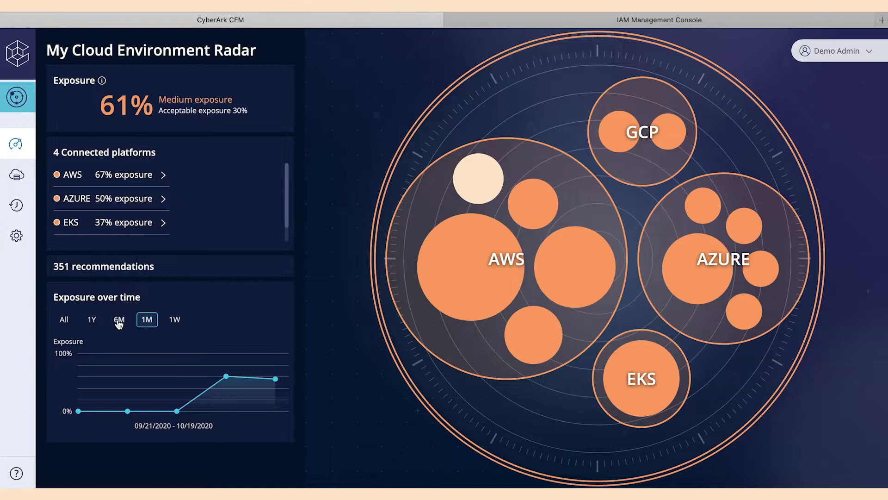
pyautogui.click(175, 320)
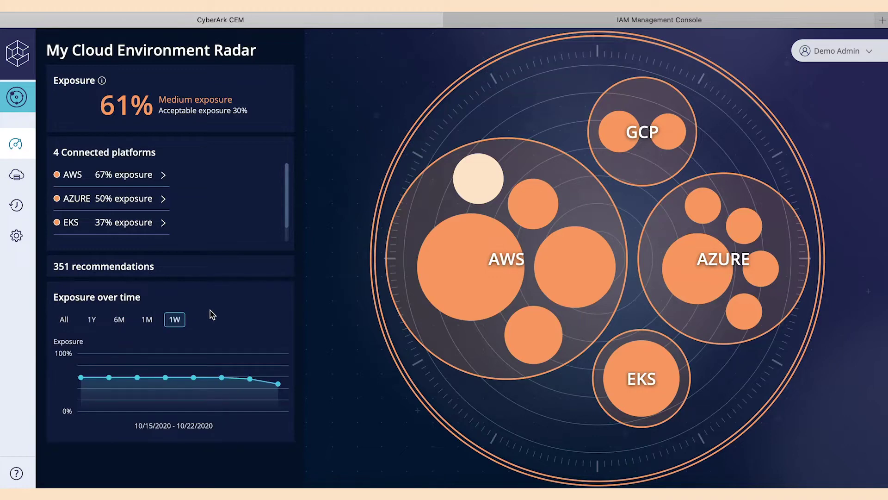
pyautogui.click(520, 158)
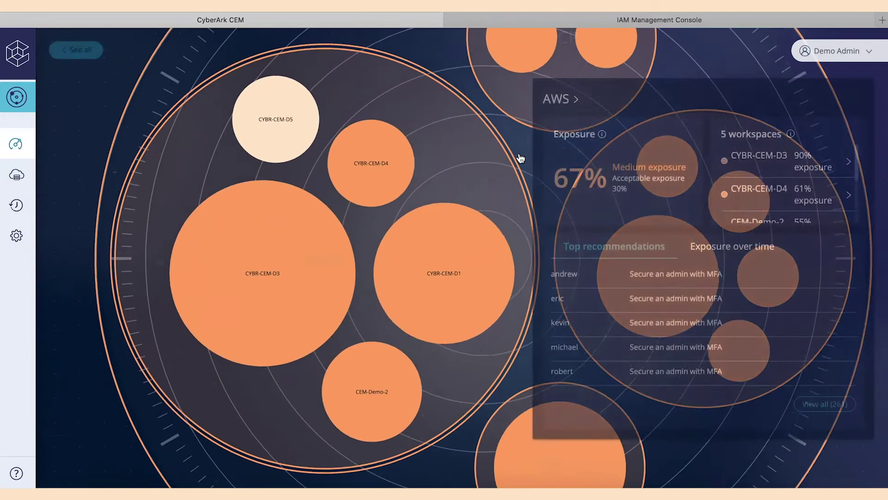
pyautogui.moveTo(296, 112)
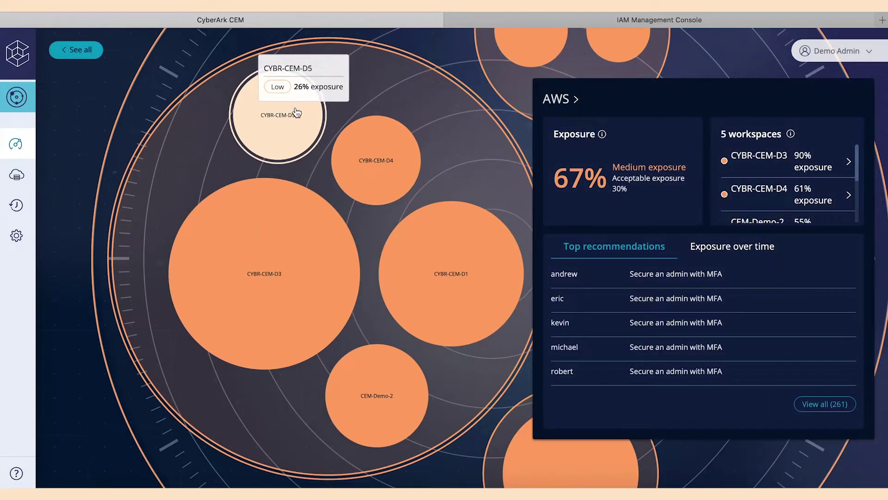
pyautogui.moveTo(352, 141)
pyautogui.moveTo(432, 250)
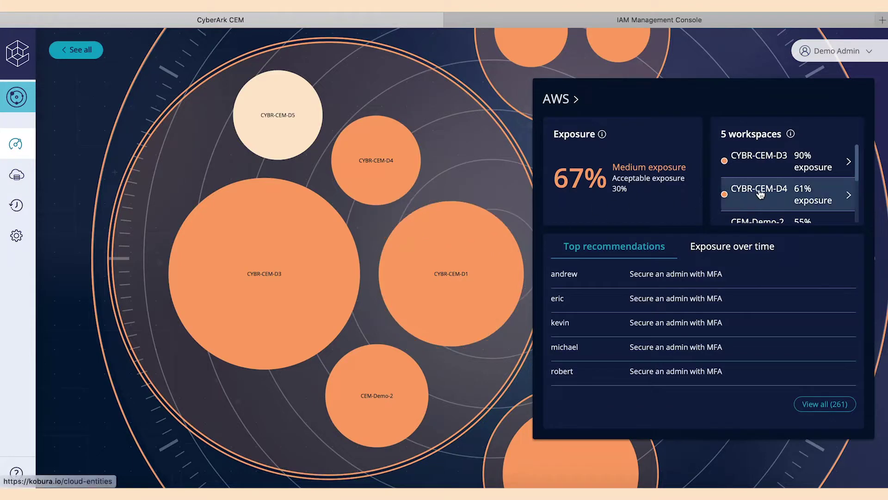
pyautogui.scroll(-4, 760, 193)
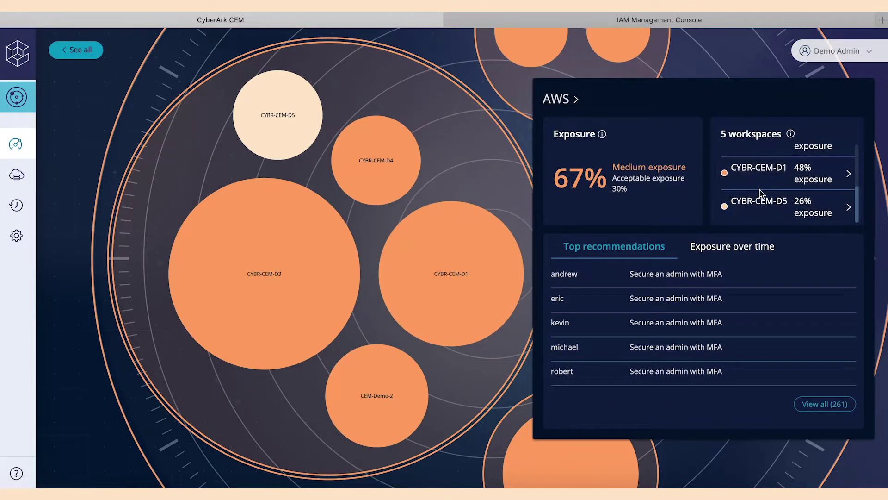
pyautogui.scroll(4, 761, 185)
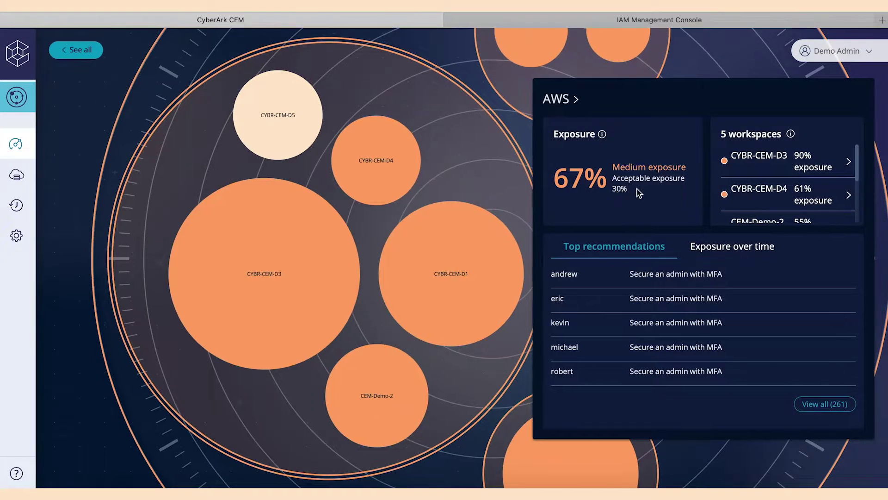
pyautogui.scroll(-1, 762, 187)
pyautogui.scroll(-3, 763, 188)
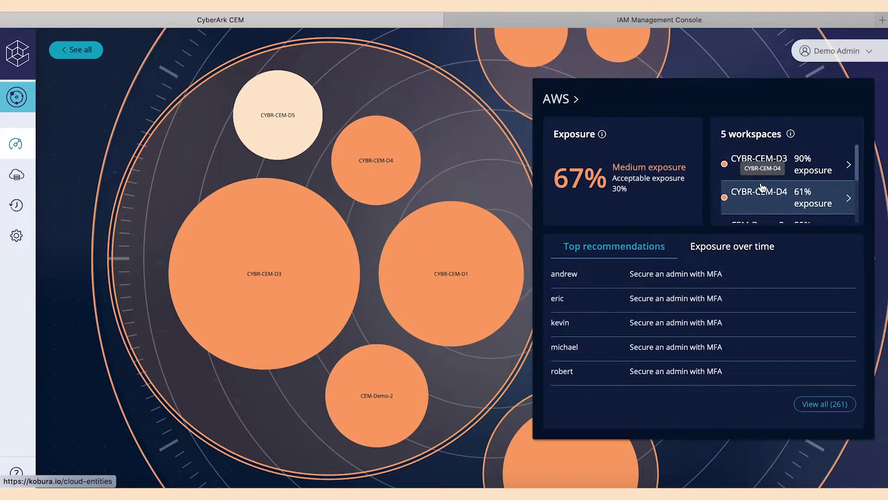
pyautogui.scroll(-3, 762, 187)
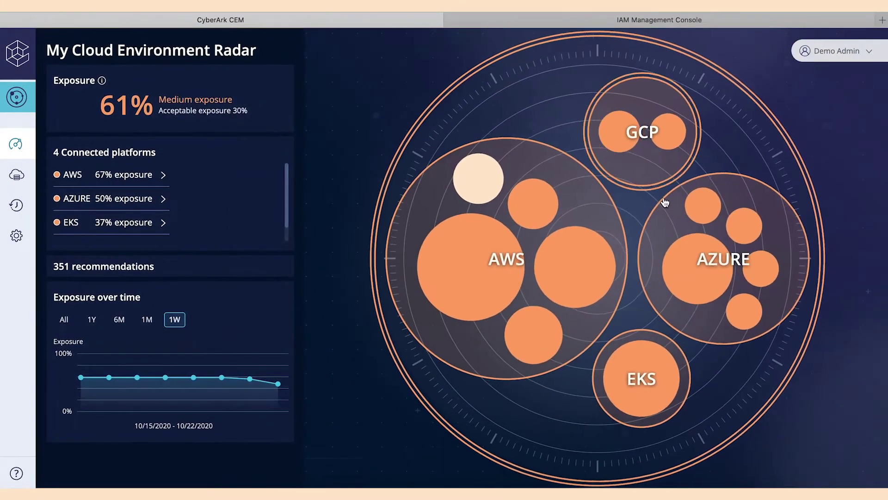
# - Zoom the radar into AZURE, then GCP, then back to all platforms, settling on AWS
pyautogui.click(678, 231)
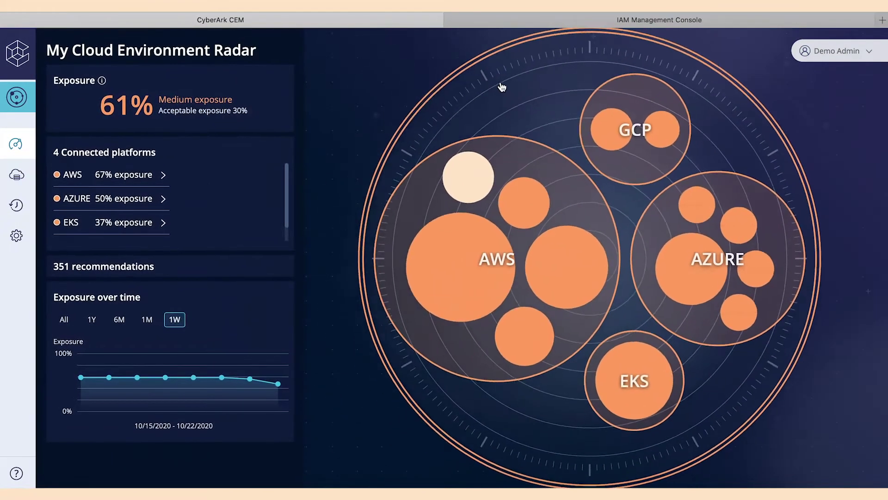
pyautogui.click(644, 106)
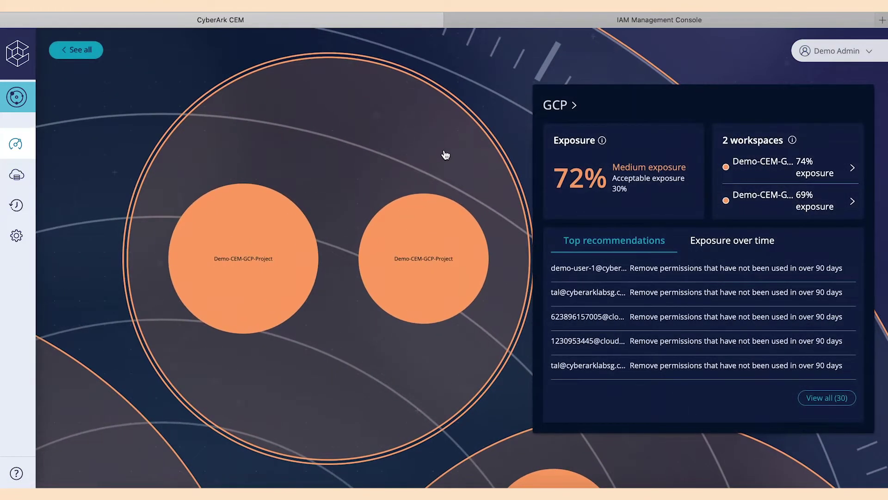
pyautogui.click(164, 96)
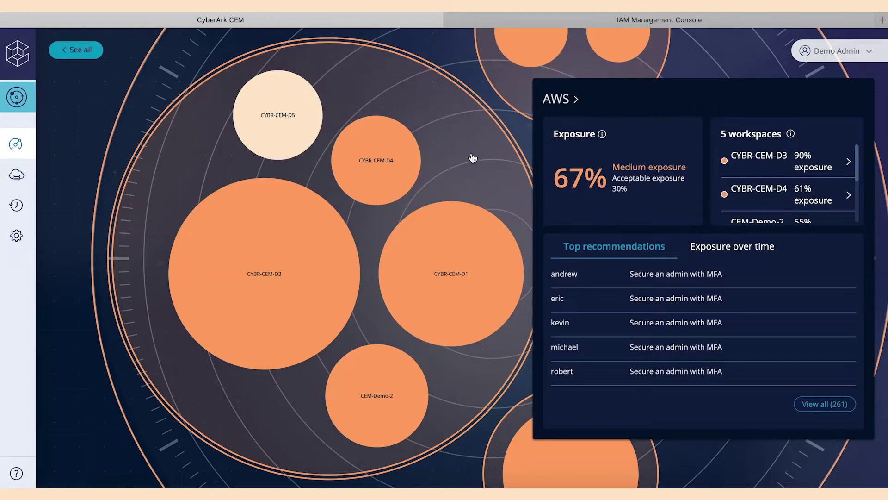
pyautogui.moveTo(452, 258)
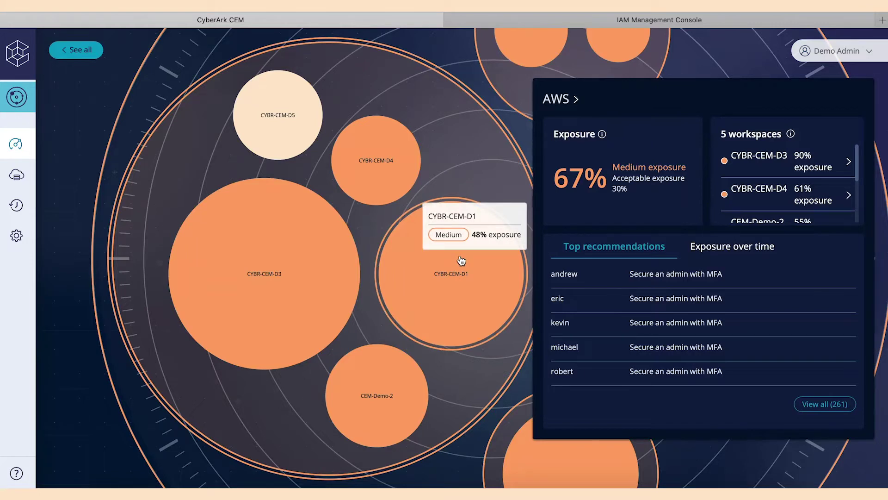
# - Open the CYBR-CEM-D1 workspace and view all 72 recommendations across its 19 entities
pyautogui.click(461, 260)
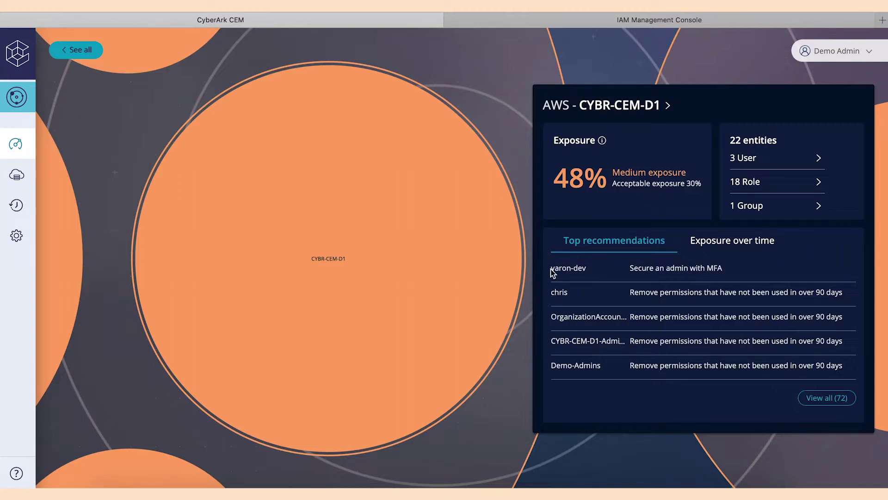
pyautogui.moveTo(551, 268); pyautogui.dragTo(588, 269)
pyautogui.moveTo(551, 339); pyautogui.dragTo(625, 339)
pyautogui.click(844, 398)
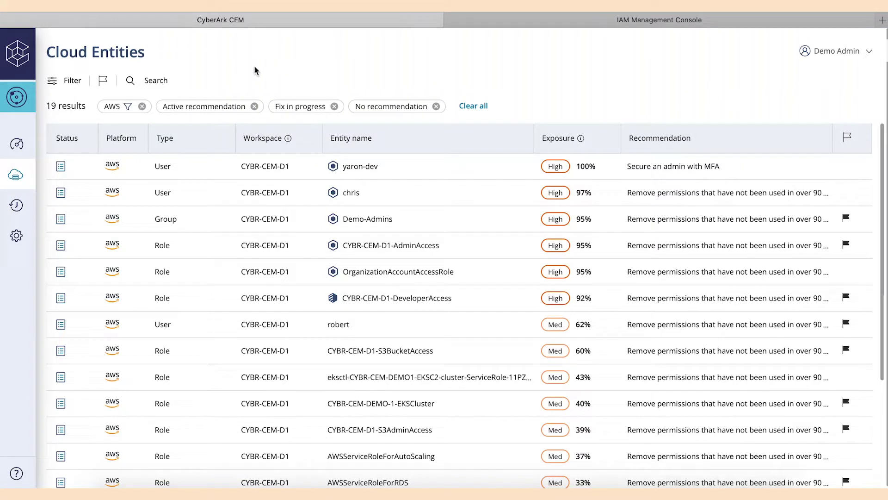
# - Filter to followed entities and open the CYBR-CEM-D1-S3BucketAccess role's 60% exposure overview
pyautogui.click(102, 81)
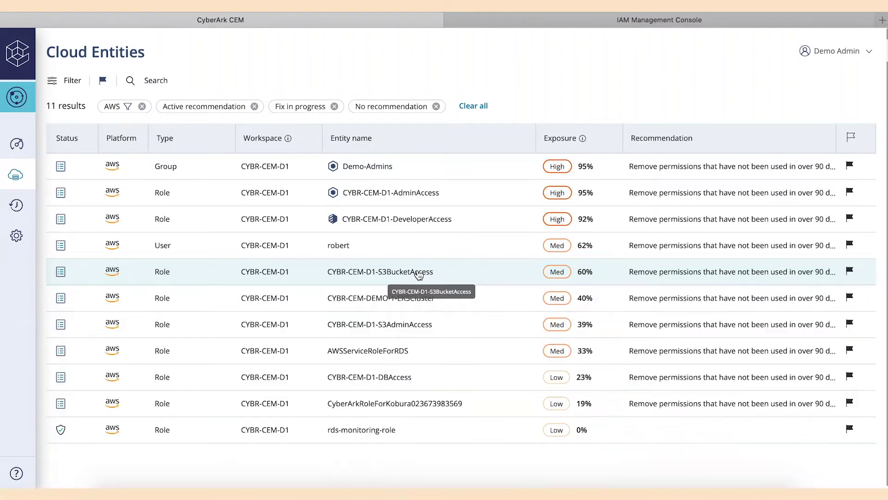
pyautogui.click(418, 273)
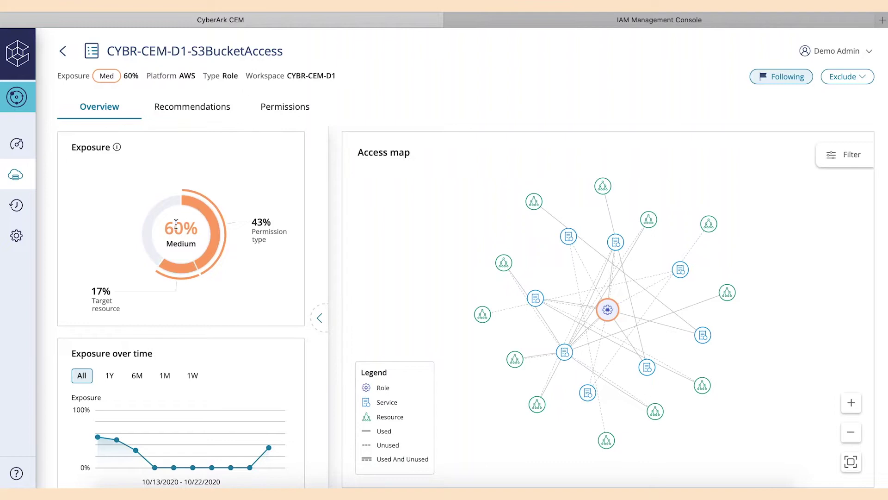
# - Show the role's 1M exposure and 90-day permission usage: 30 used, 457 unused, 97 unknown
pyautogui.click(166, 376)
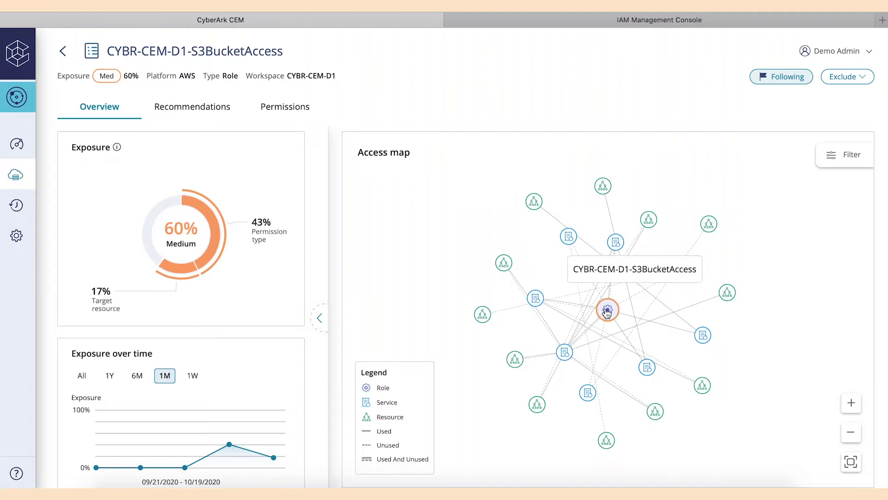
pyautogui.click(607, 311)
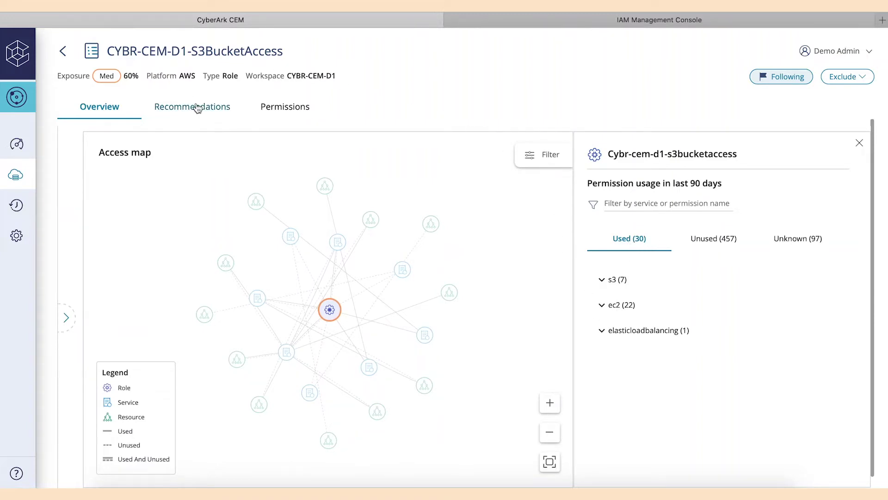
# - Open the 62%-exposure AWS user from followed entities and list its 15 used s3 permissions
pyautogui.click(64, 52)
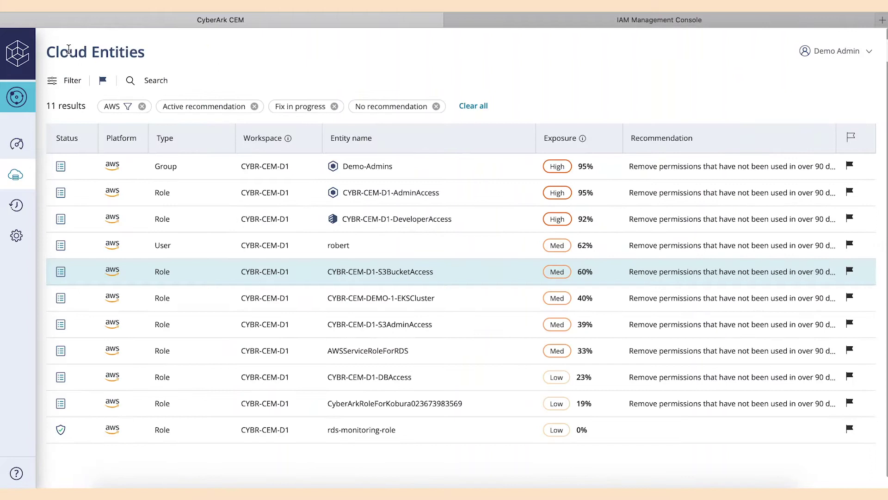
pyautogui.click(347, 244)
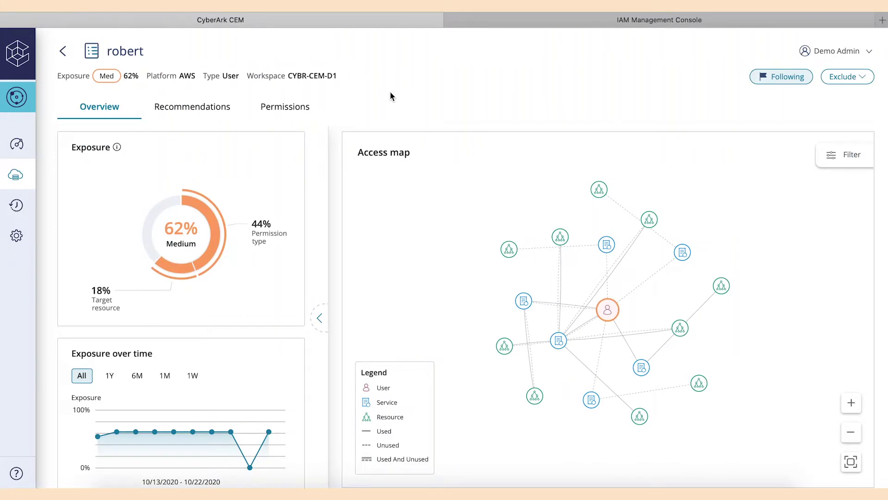
pyautogui.click(608, 311)
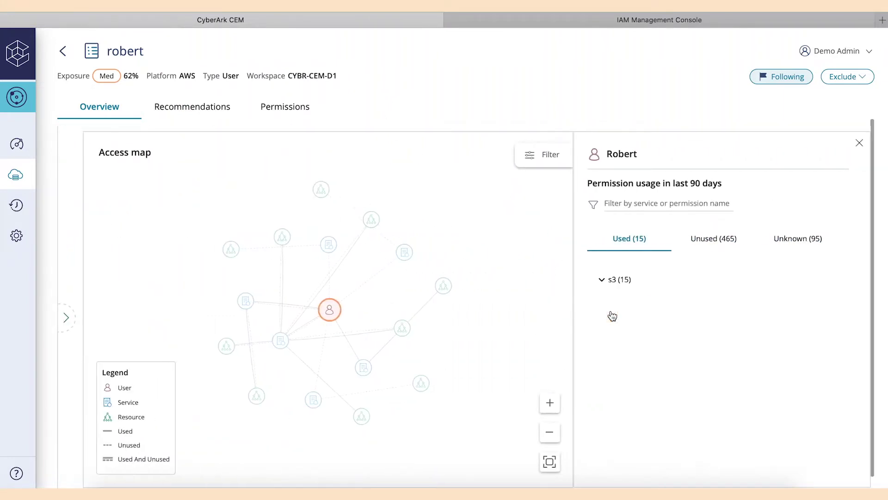
pyautogui.click(602, 280)
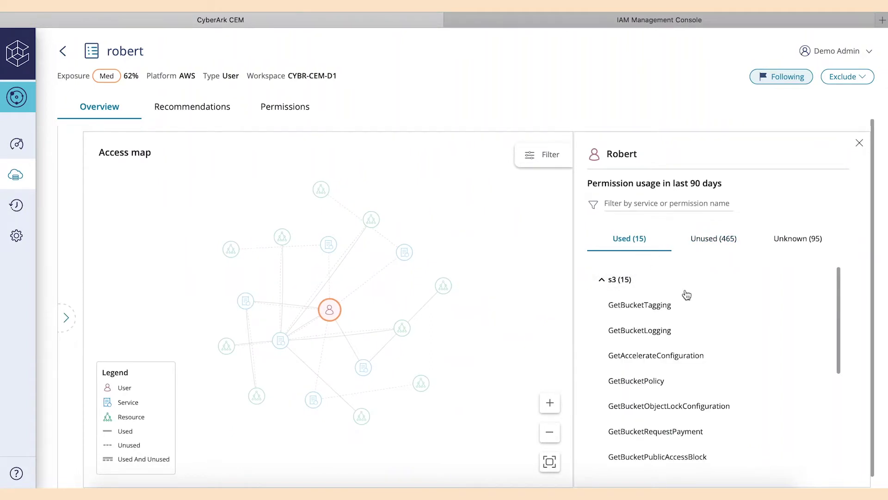
# - Restore the full access map, focus it on the s3 service, and show map filters
pyautogui.scroll(-8, 686, 294)
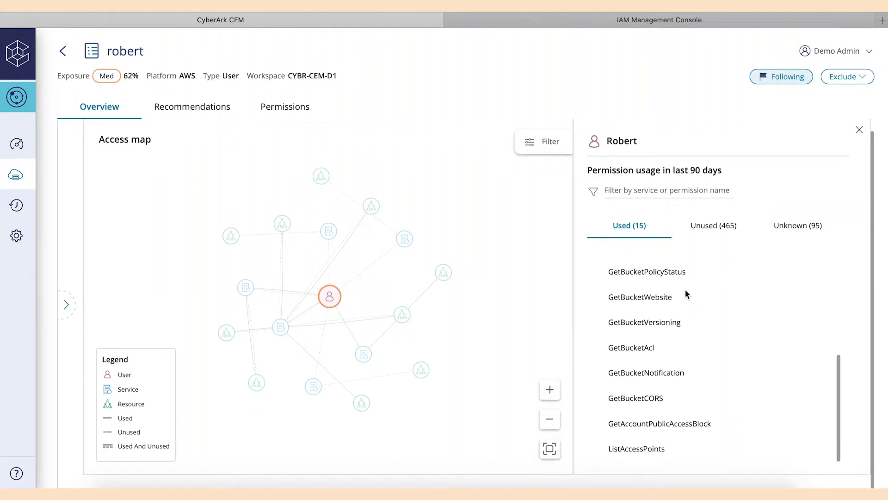
pyautogui.click(475, 240)
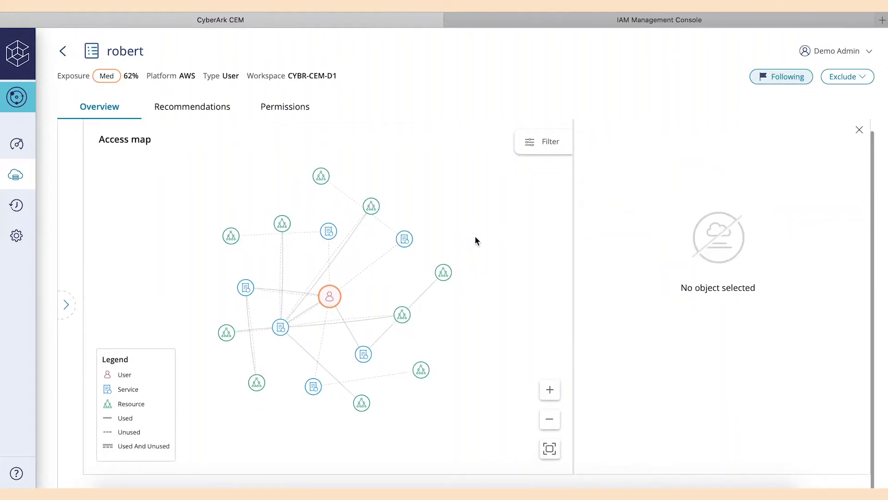
pyautogui.click(281, 327)
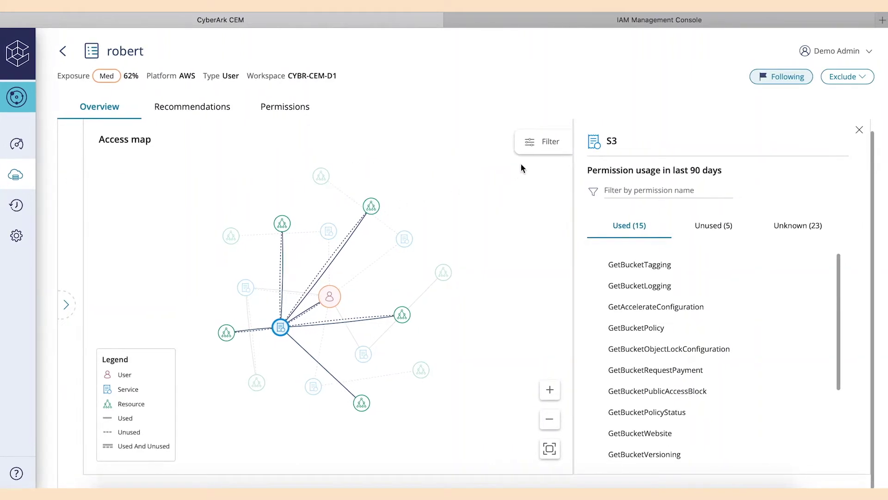
pyautogui.click(531, 143)
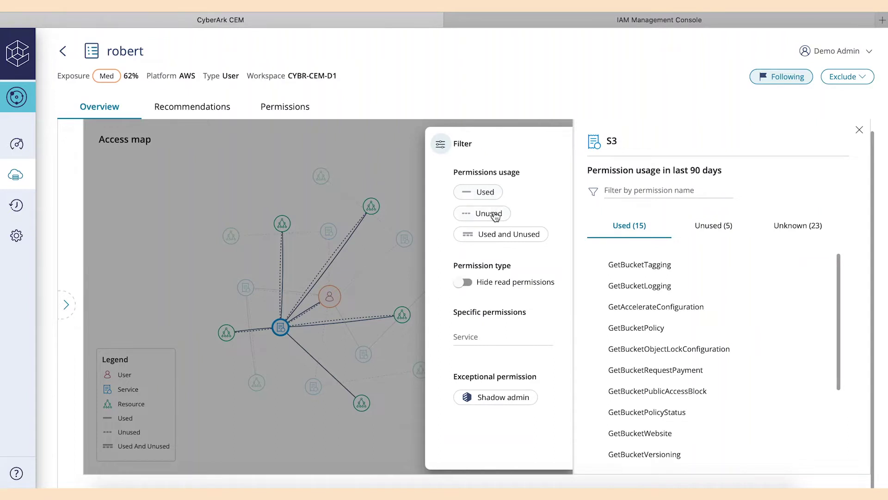
# - Toggle the Used/Unused map filters, close the S3 and Filter panels, and list all 585 permissions
pyautogui.click(492, 197)
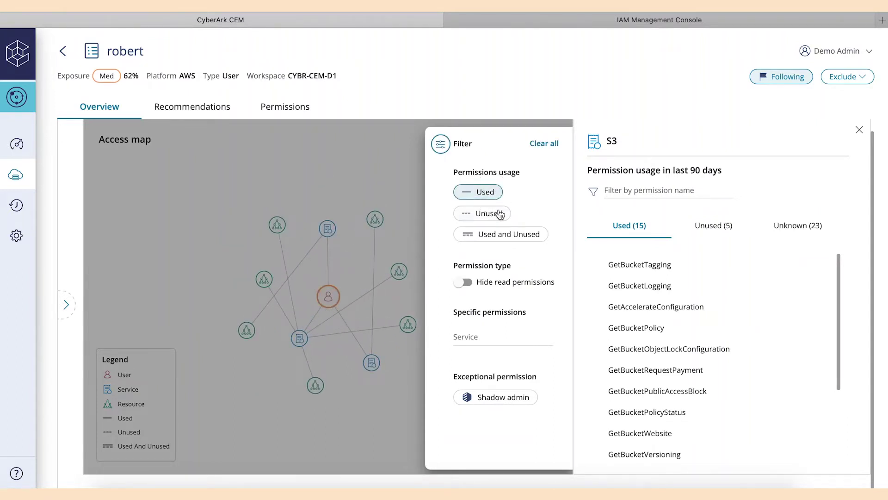
pyautogui.click(493, 195)
pyautogui.click(499, 215)
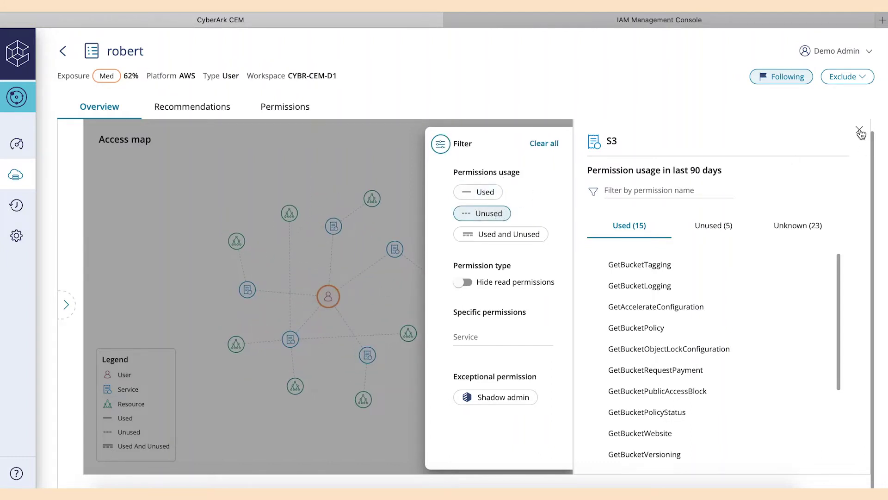
pyautogui.click(861, 133)
pyautogui.click(788, 194)
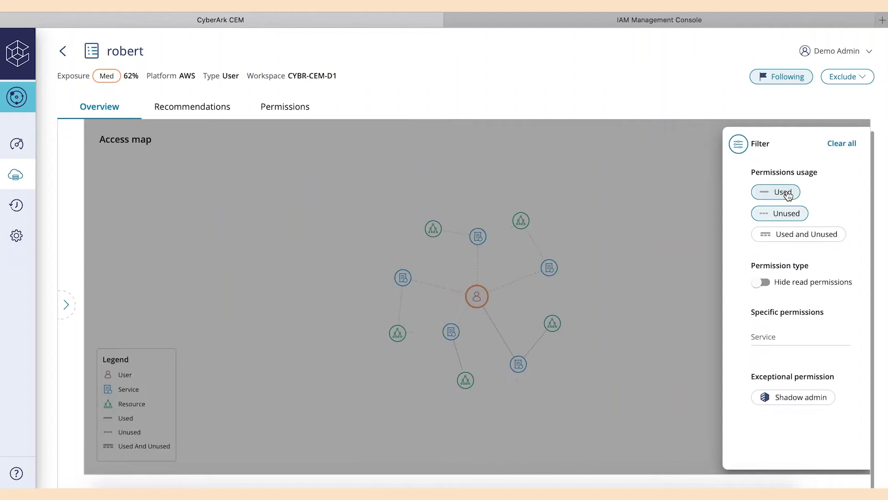
pyautogui.click(682, 193)
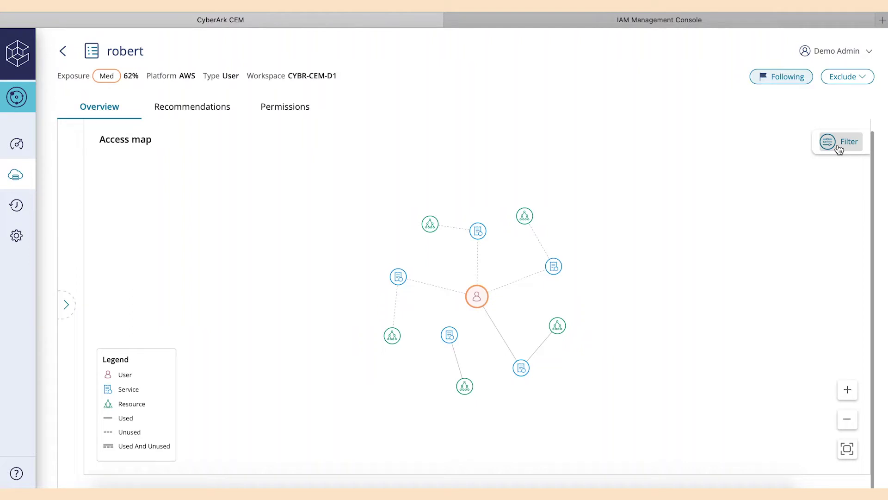
pyautogui.click(290, 110)
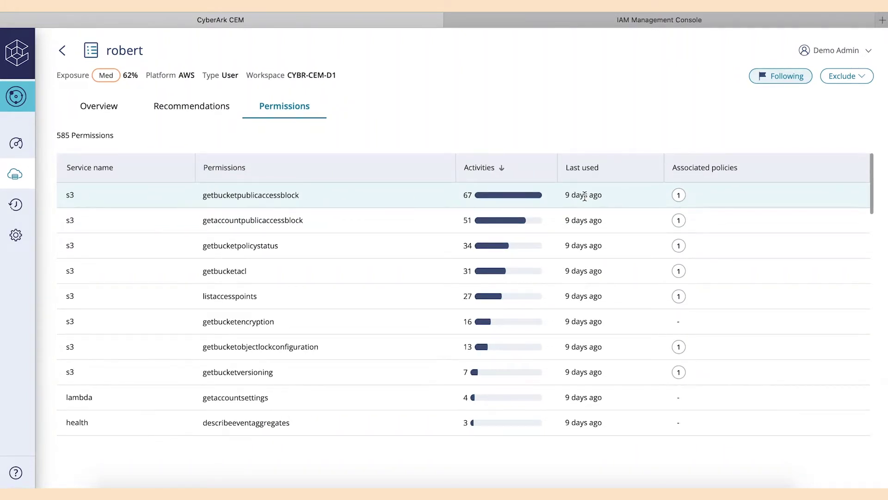
# - Return to the Cloud Entities list of 11 AWS entities headed by Demo-Admins at 95%
pyautogui.moveTo(679, 196)
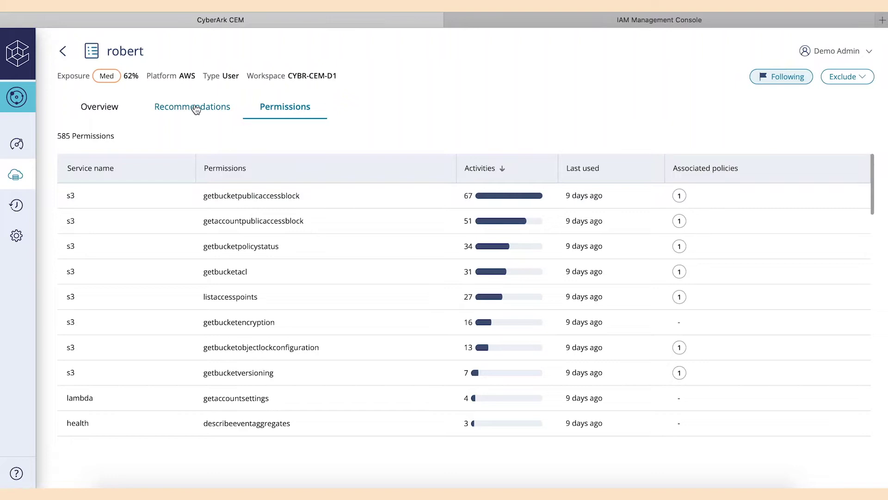
pyautogui.click(62, 51)
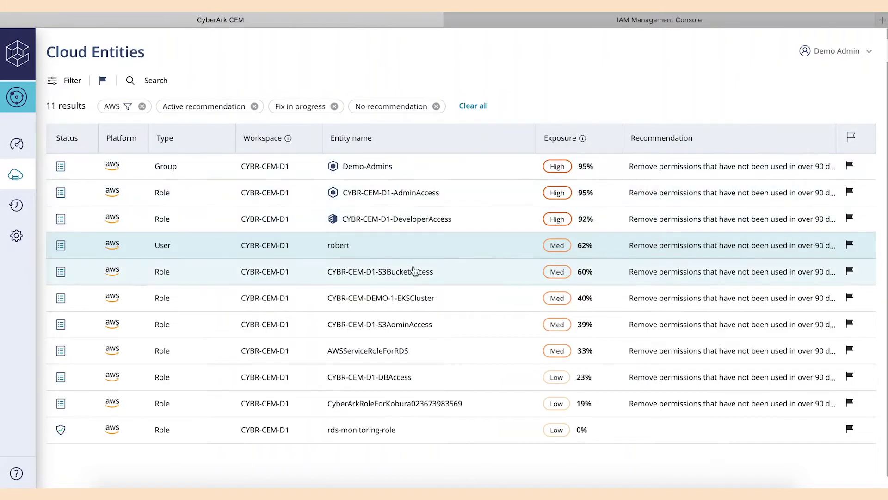
# - Open the CYBR-CEM-D1-S3BucketAccess role from the Cloud Entities table
pyautogui.click(417, 272)
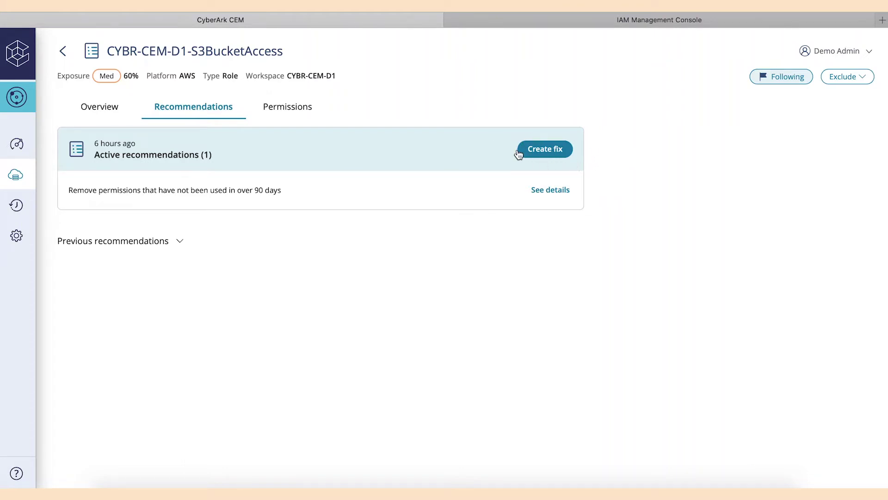
# - Create the fix removing permissions unused over 90 days, generating a new inline policy JSON
pyautogui.click(544, 149)
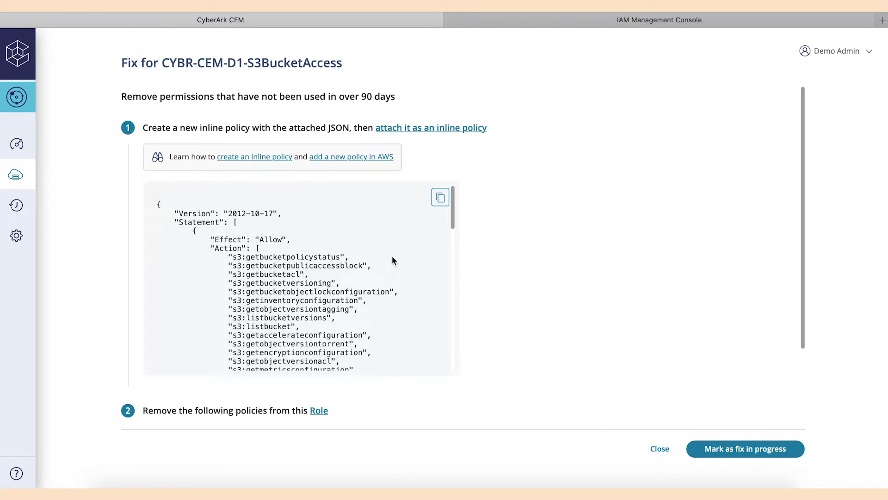
# - Copy the fix's suggested S3 inline policy JSON and review step 2's managed policies
pyautogui.scroll(-5, 394, 264)
pyautogui.scroll(-1, 392, 259)
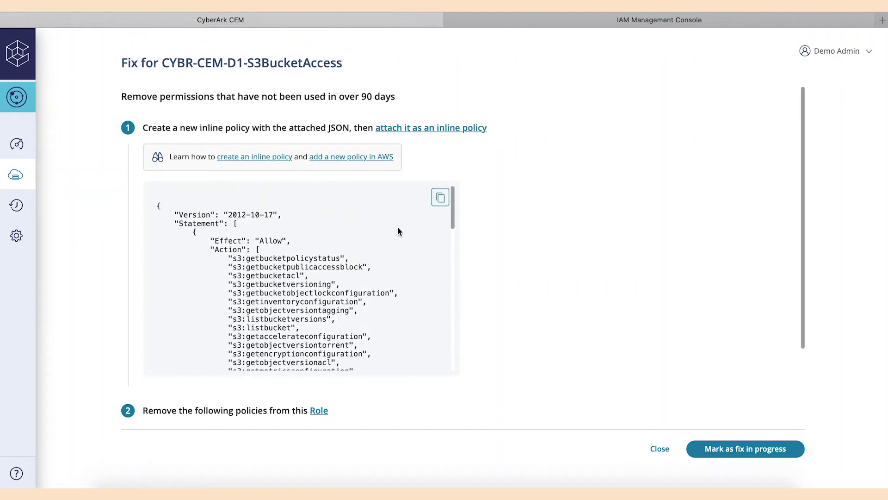
pyautogui.click(439, 198)
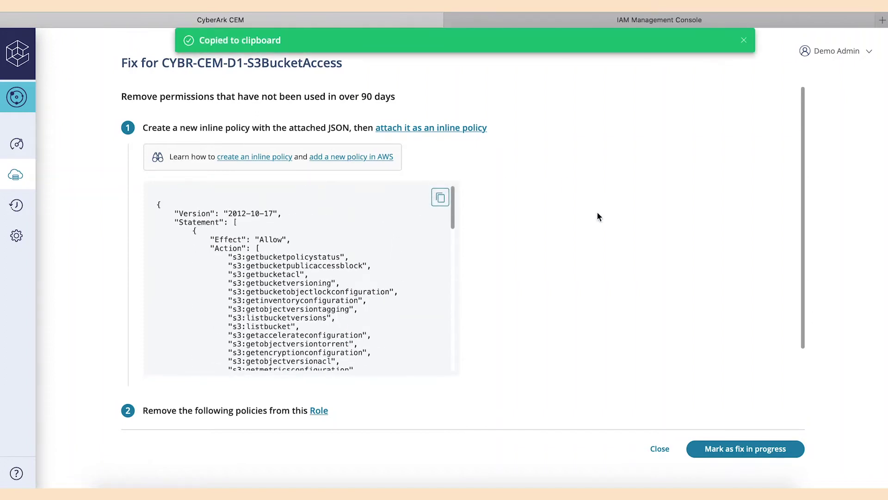
pyautogui.scroll(-3, 576, 215)
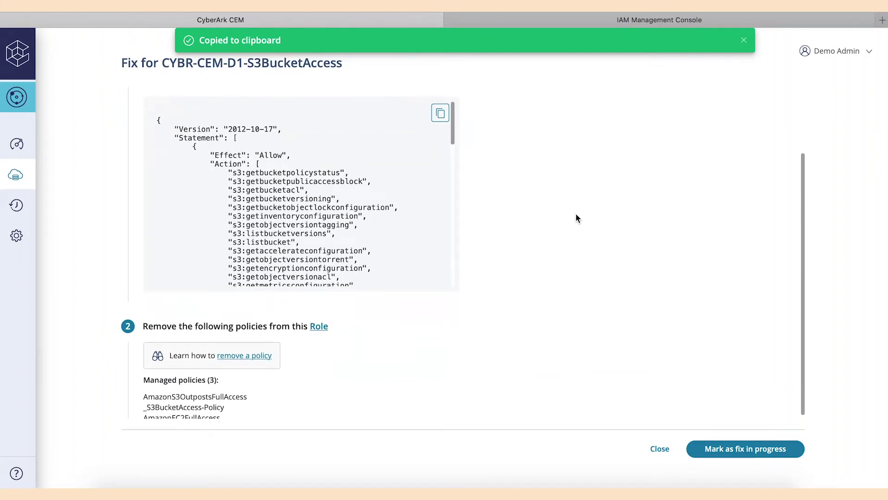
pyautogui.scroll(1, 576, 218)
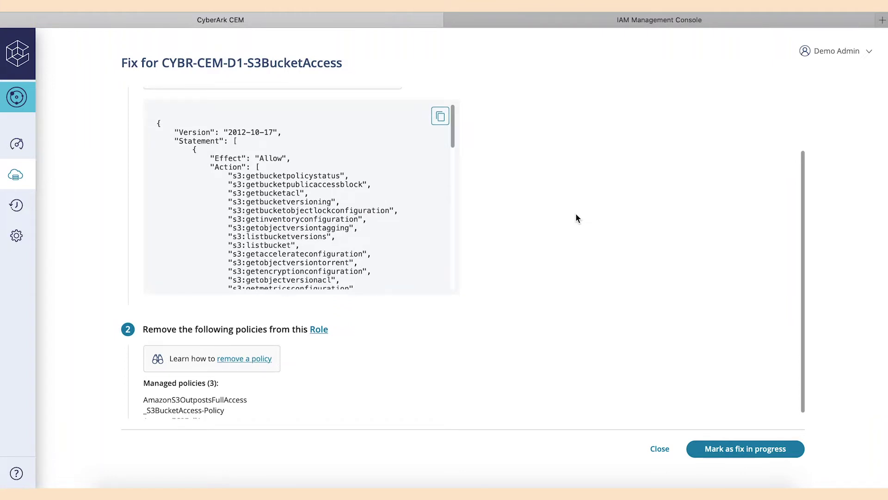
pyautogui.scroll(3, 576, 215)
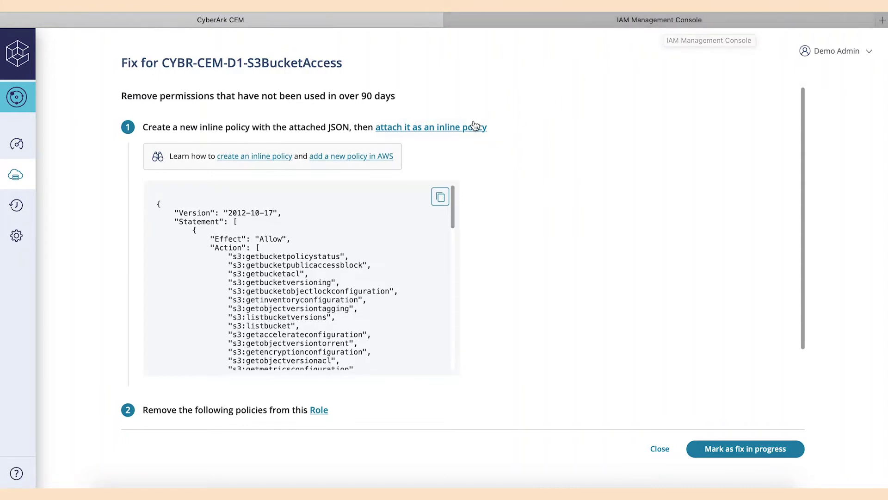
pyautogui.scroll(-1, 475, 131)
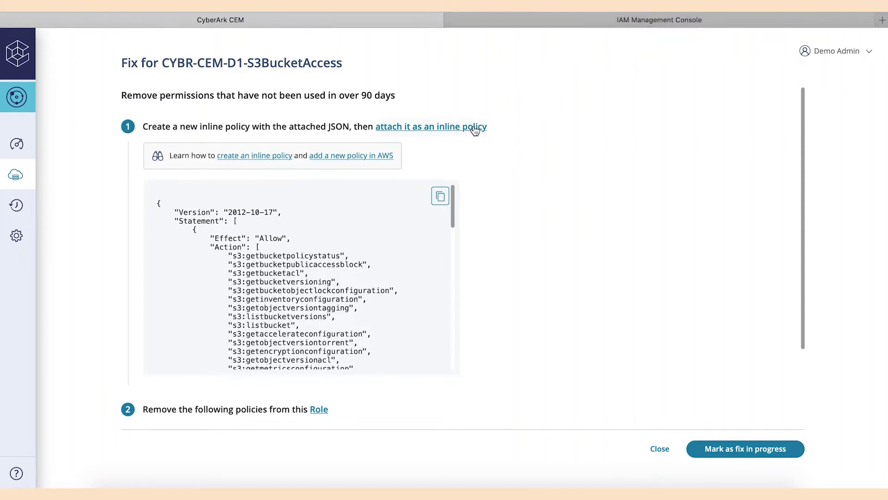
# - In the IAM console, start an inline policy on CYBR-CEM-D1-S3BucketAccess and choose a service
pyautogui.click(660, 23)
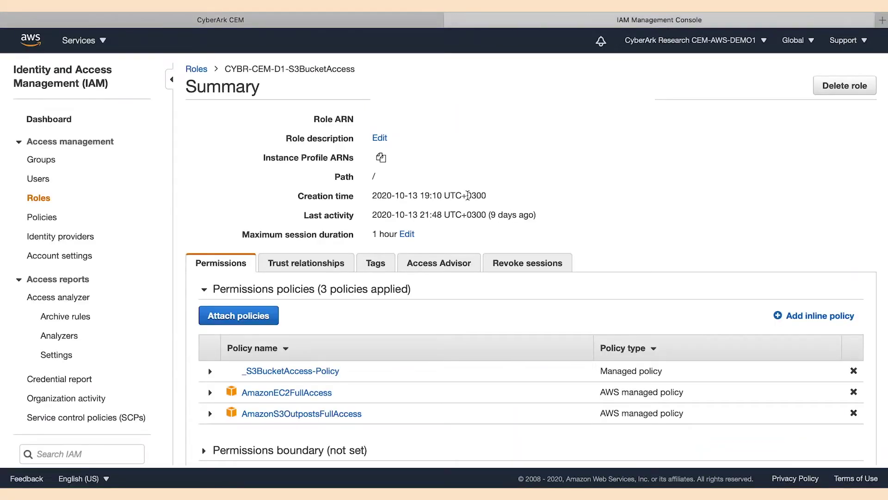
pyautogui.scroll(-1, 611, 213)
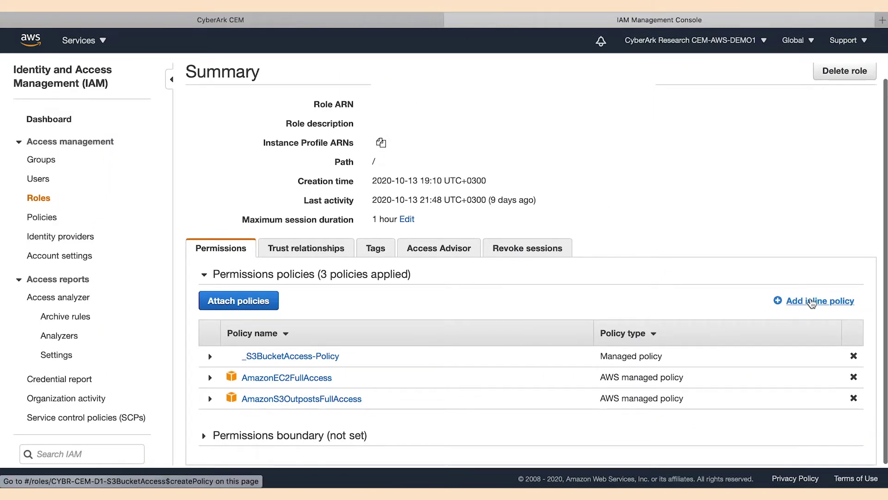
pyautogui.scroll(1, 810, 308)
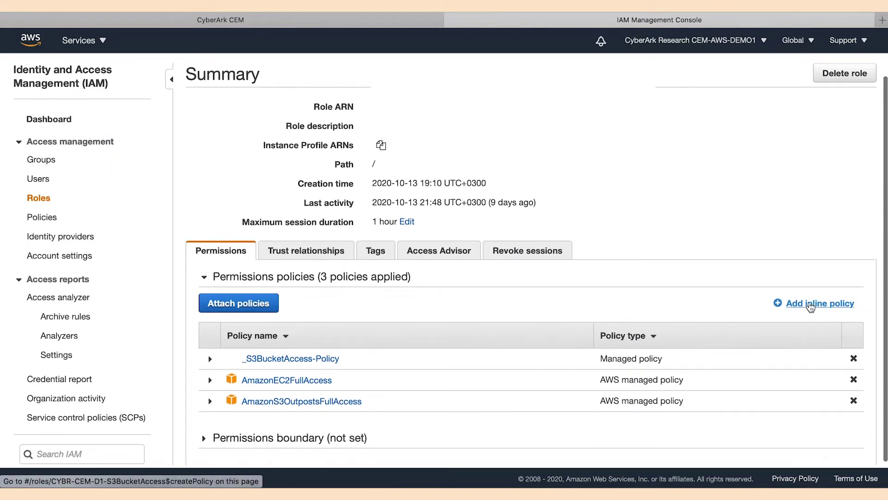
pyautogui.click(809, 304)
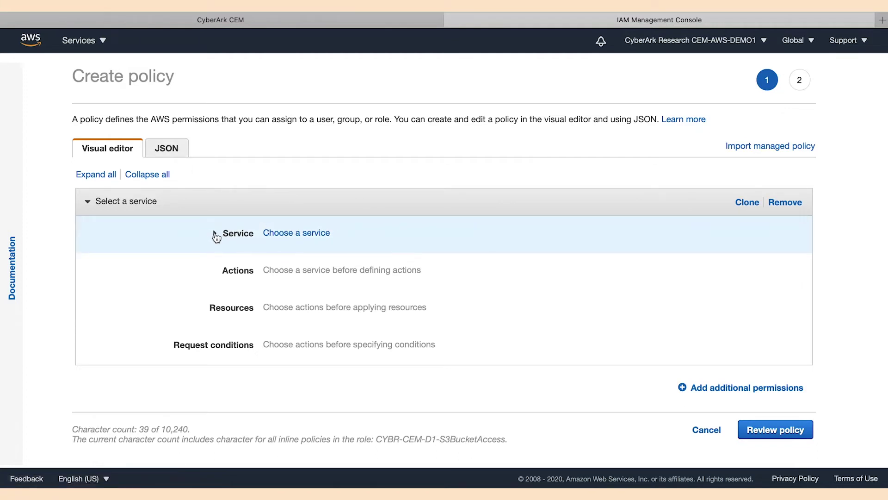
pyautogui.click(216, 237)
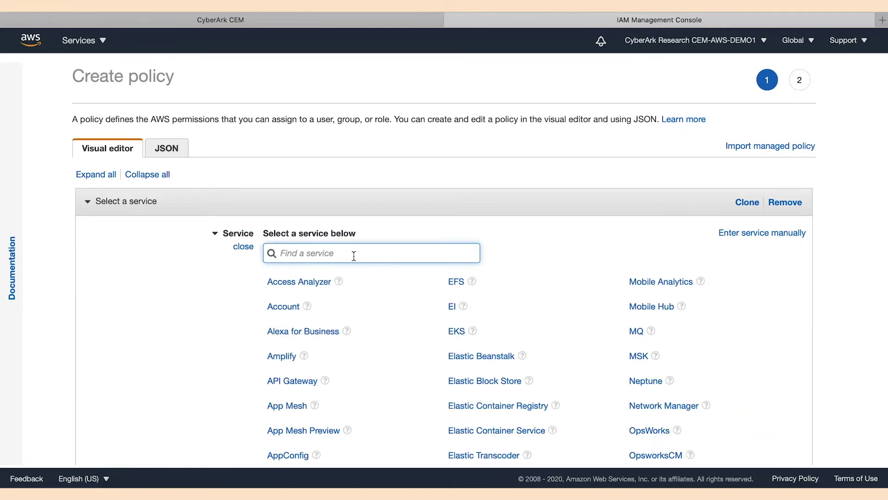
pyautogui.scroll(-3, 532, 275)
pyautogui.scroll(3, 533, 275)
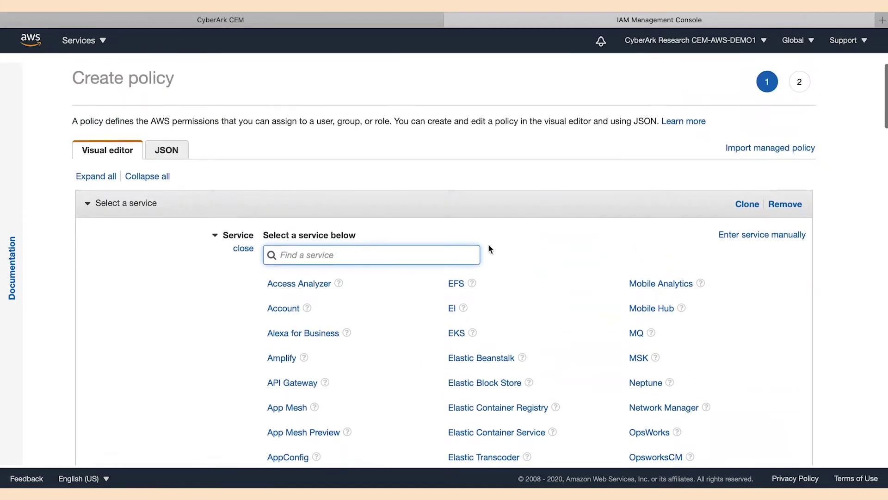
pyautogui.click(215, 235)
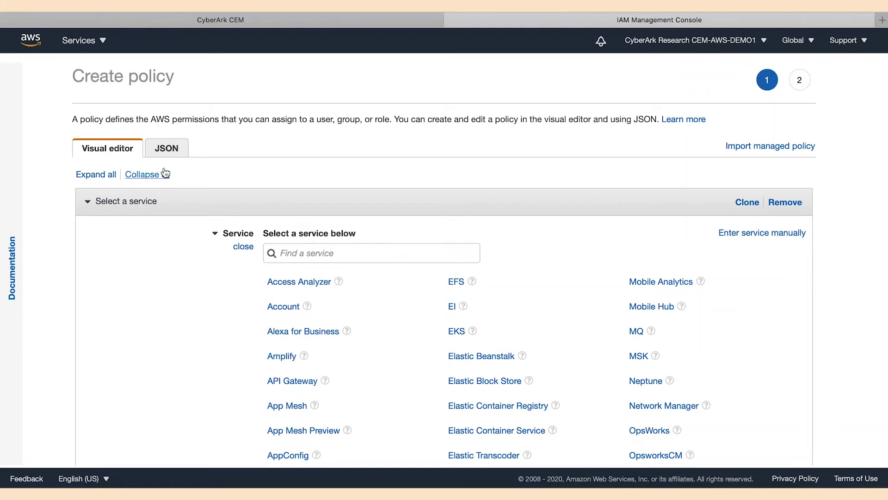
# - Replace the default policy JSON with the copied CEM fix and proceed to Review policy
pyautogui.click(167, 148)
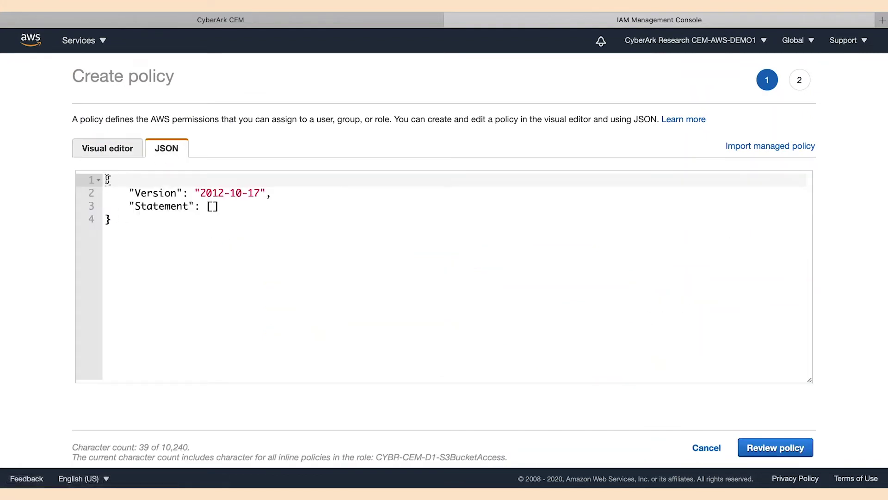
pyautogui.moveTo(110, 184); pyautogui.dragTo(163, 245)
pyautogui.press('BackSpace')
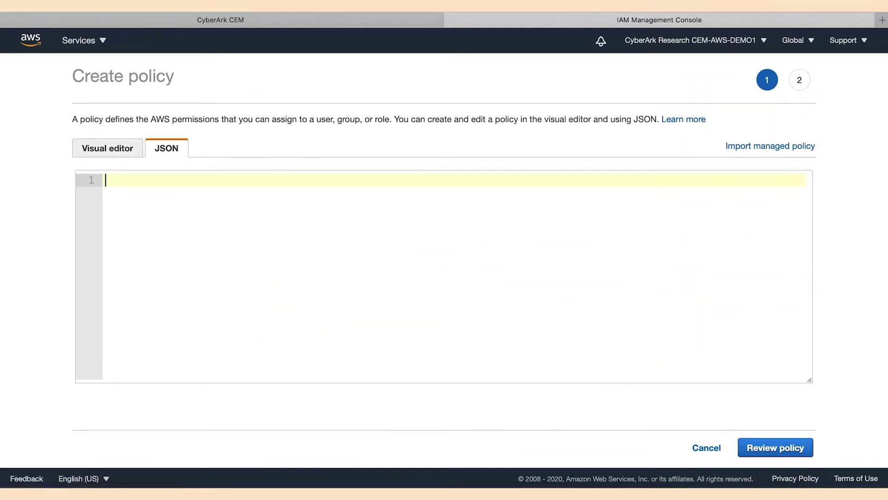
pyautogui.press('super+v')
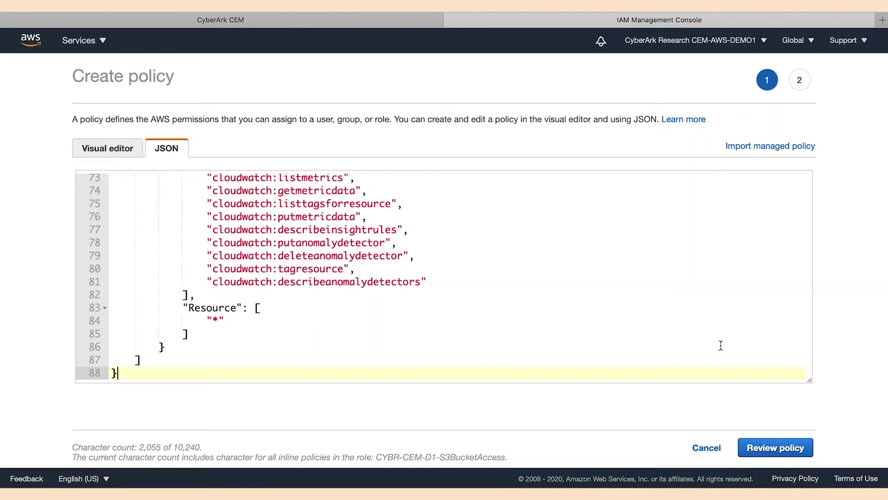
pyautogui.scroll(20, 717, 340)
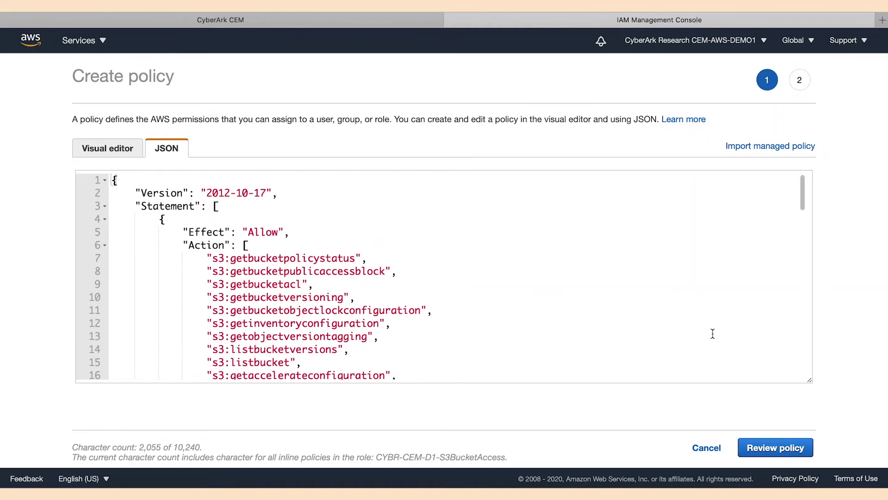
pyautogui.scroll(-20, 710, 333)
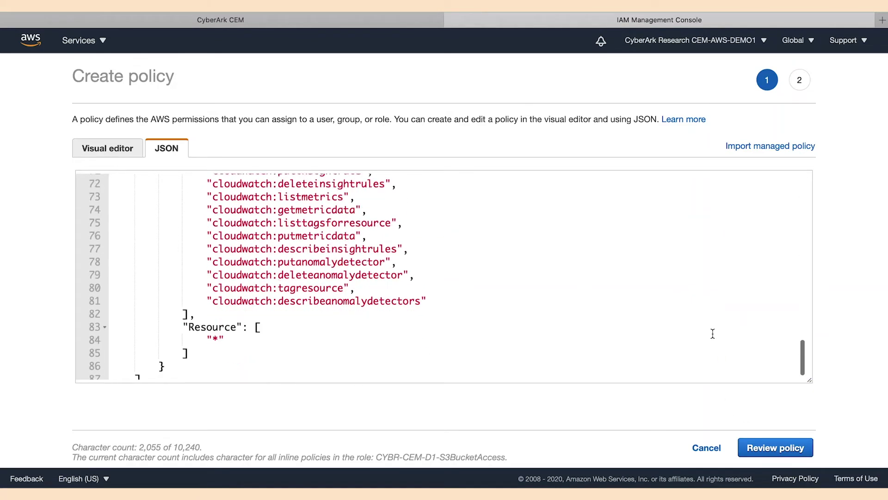
pyautogui.click(775, 446)
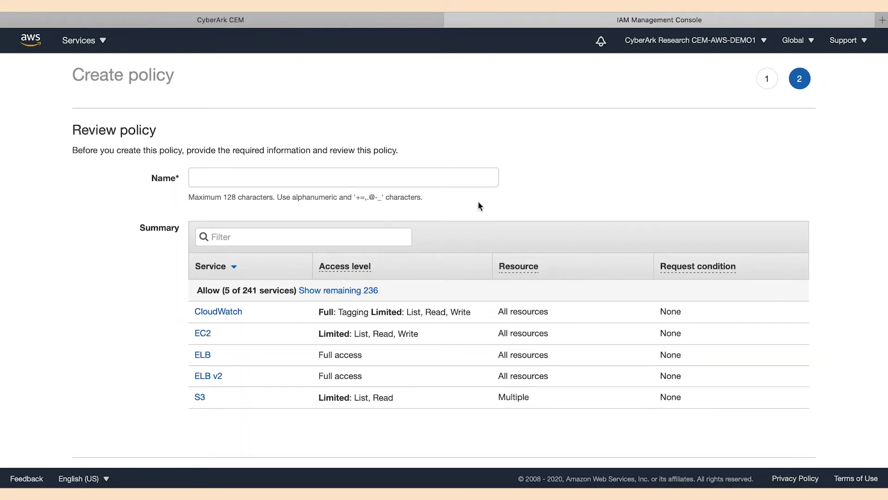
# - Name the inline policy CEM-AccessPolicy-S3 and create it on the role
pyautogui.scroll(-2, 478, 202)
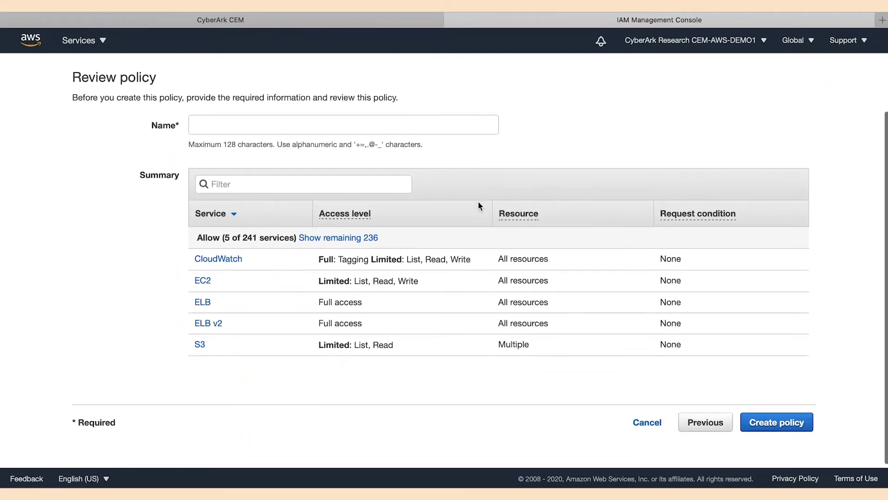
pyautogui.click(314, 133)
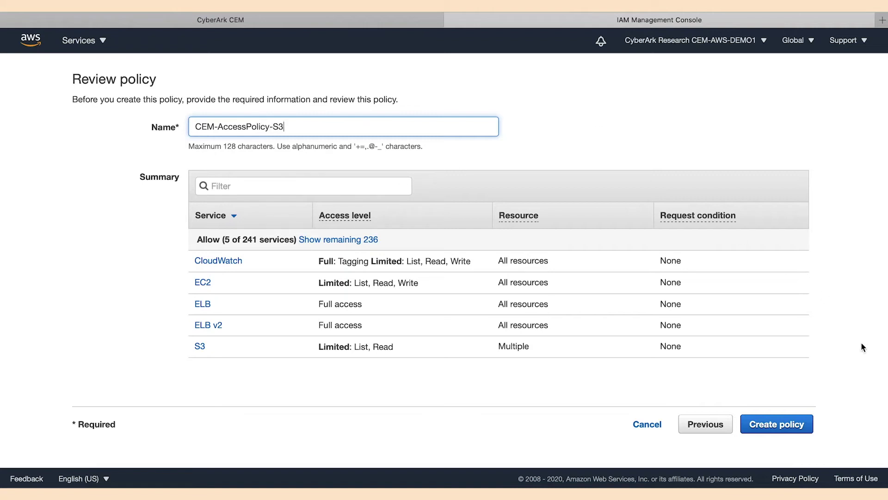
pyautogui.click(779, 428)
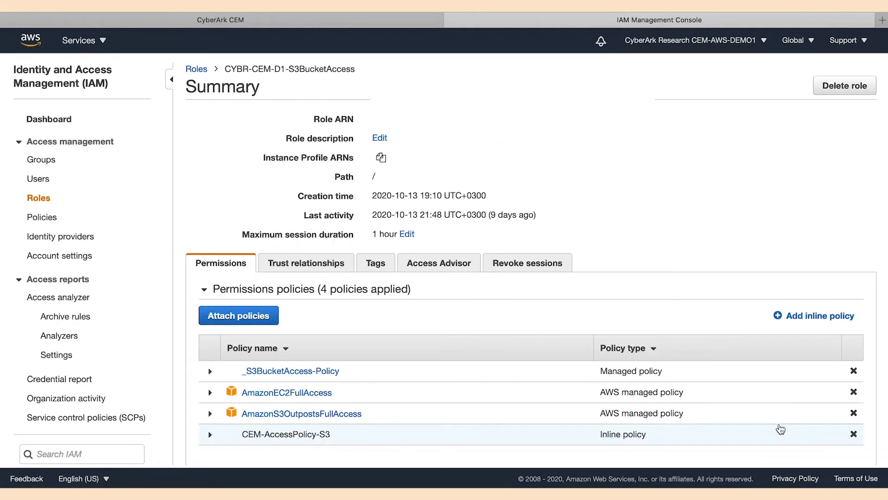
# - Detach AmazonEC2FullAccess and AmazonS3OutpostsFullAccess from the role, confirming each
pyautogui.scroll(-2, 520, 393)
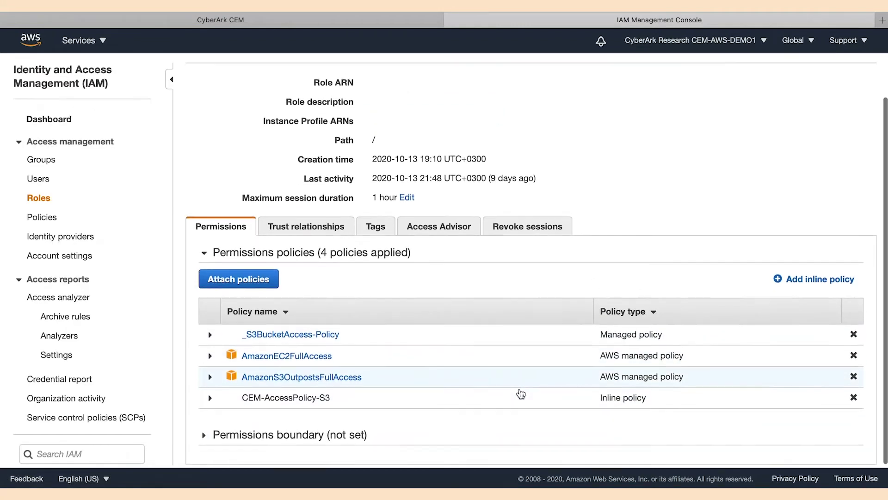
pyautogui.click(854, 356)
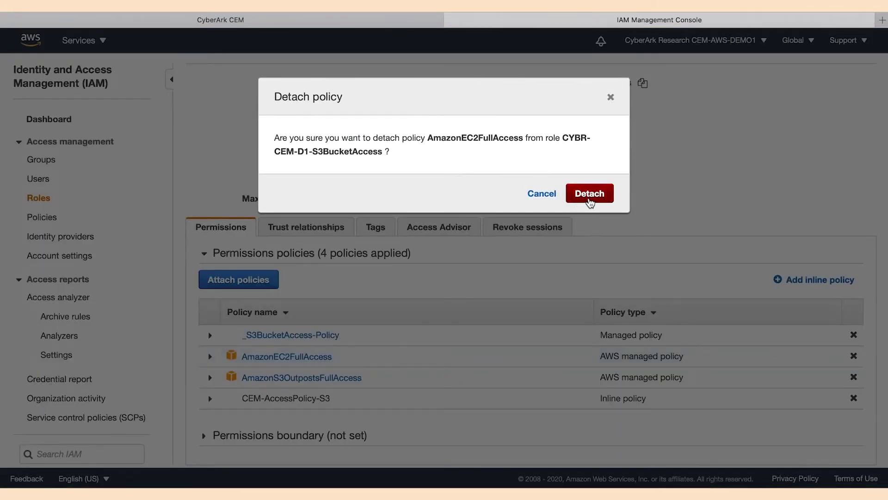
pyautogui.click(590, 200)
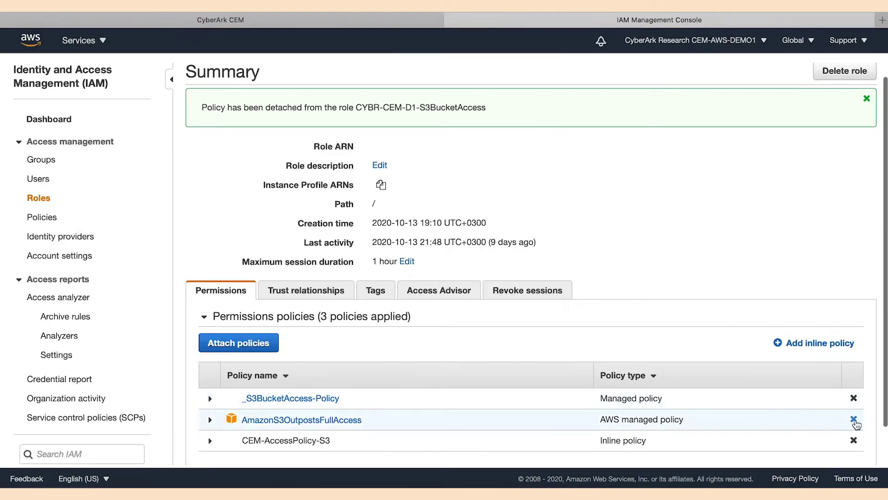
pyautogui.click(854, 420)
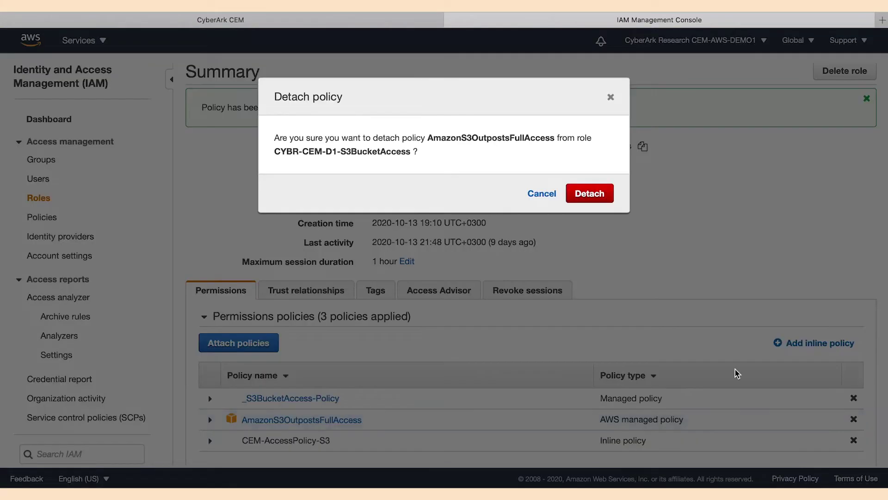
pyautogui.click(590, 192)
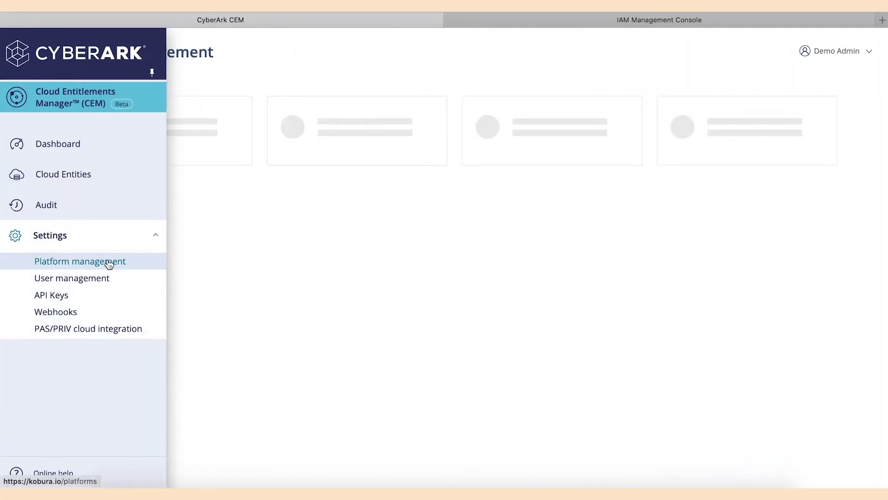
# - Rescan the CYBR-CEM-D1 AWS workspace and go to the S3BucketAccess entity in Cloud Entities
pyautogui.moveTo(184, 99)
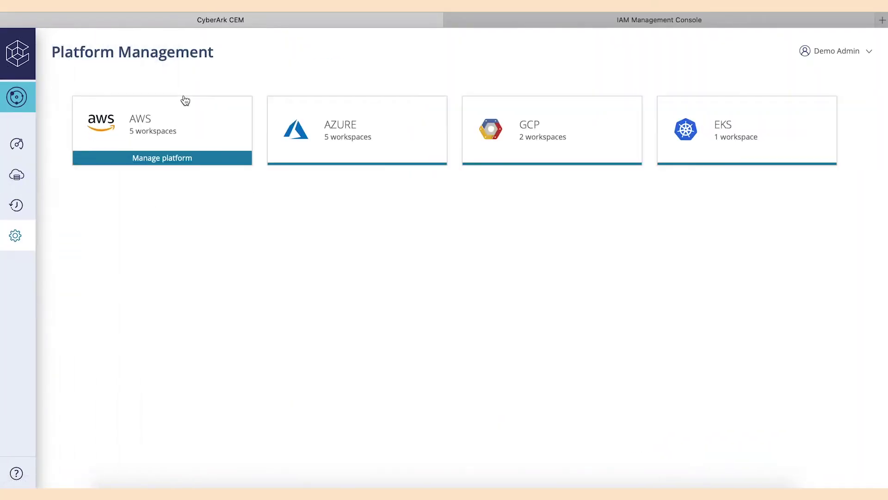
pyautogui.click(192, 159)
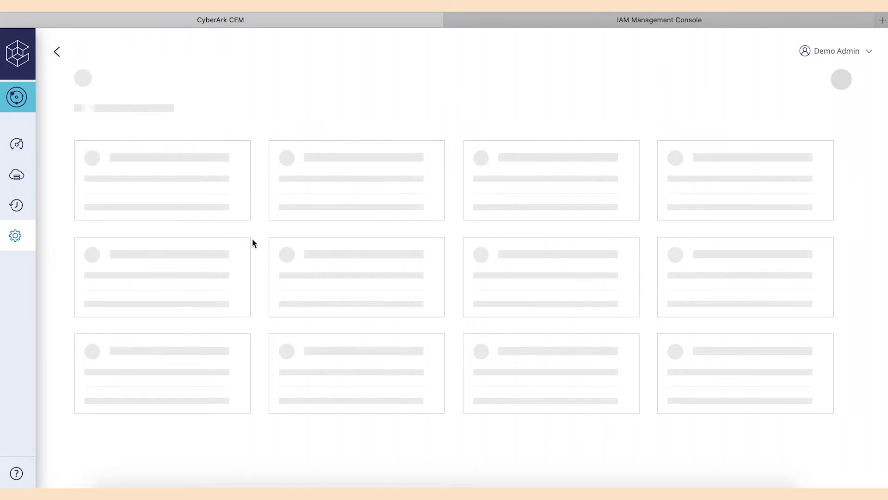
pyautogui.click(431, 145)
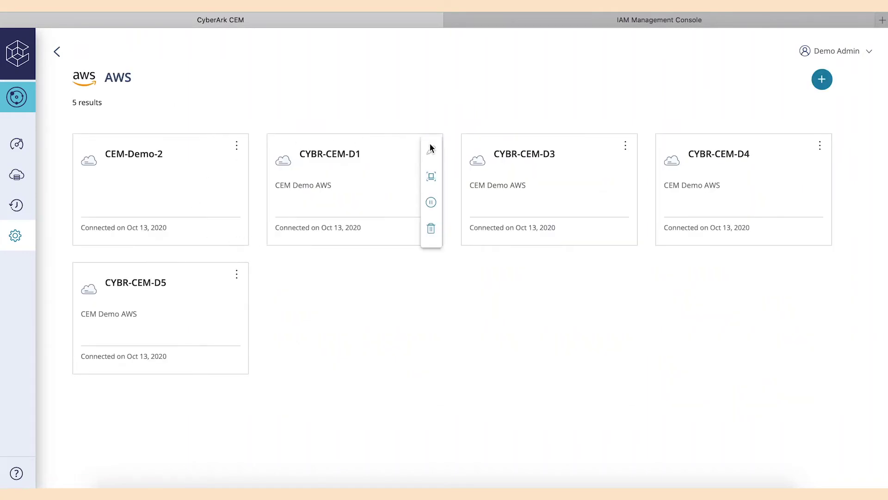
pyautogui.click(432, 178)
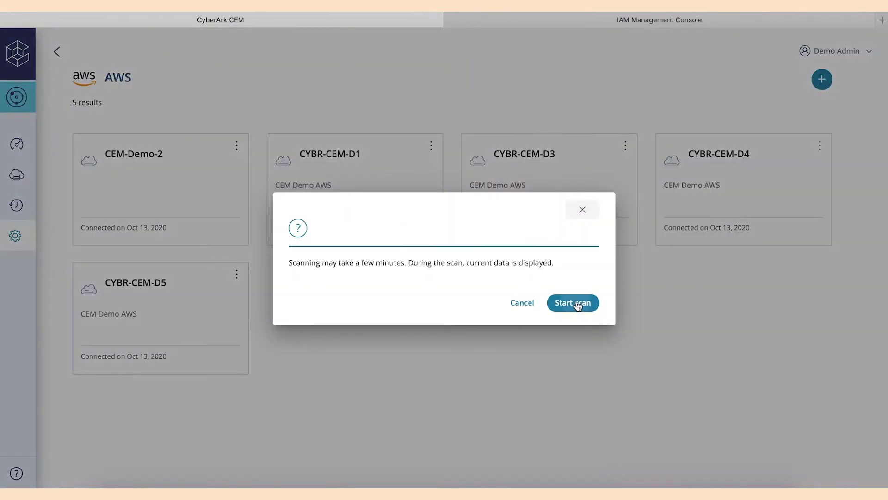
pyautogui.click(577, 304)
pyautogui.moveTo(21, 148)
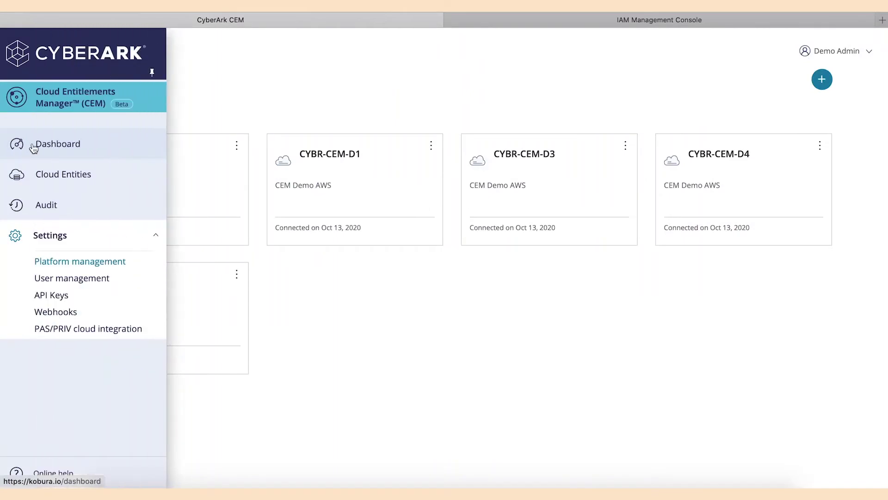
pyautogui.click(76, 181)
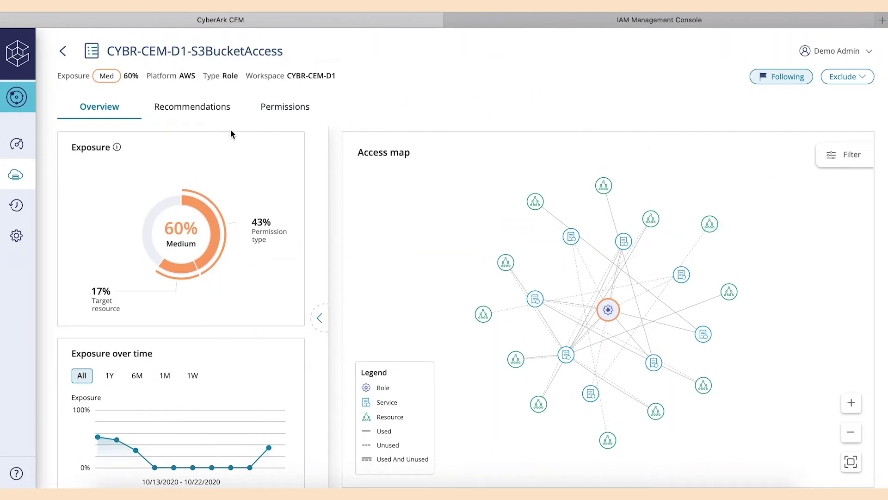
# - Clear all filters and the Following toggle, then filter Cloud Entities to GCP only
pyautogui.click(65, 53)
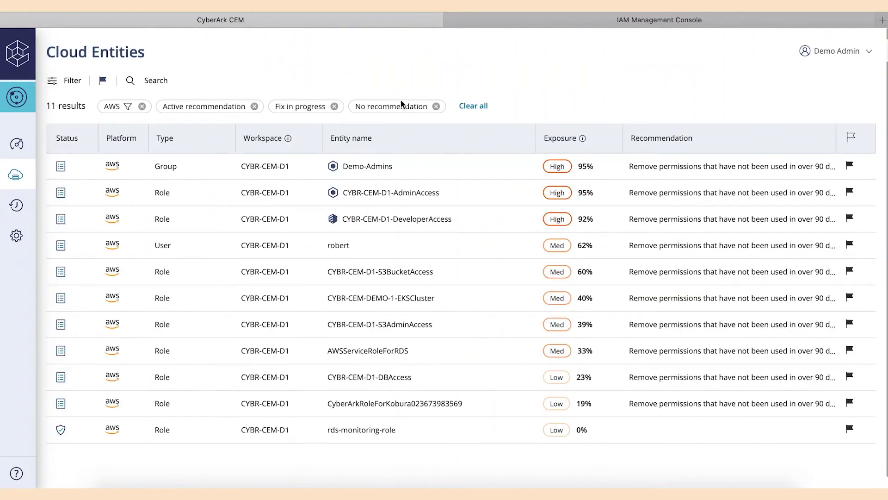
pyautogui.click(473, 106)
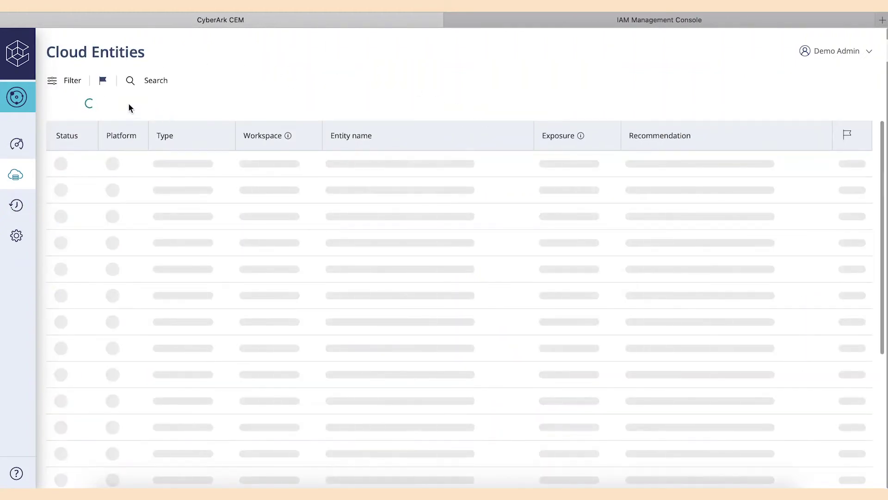
pyautogui.click(103, 83)
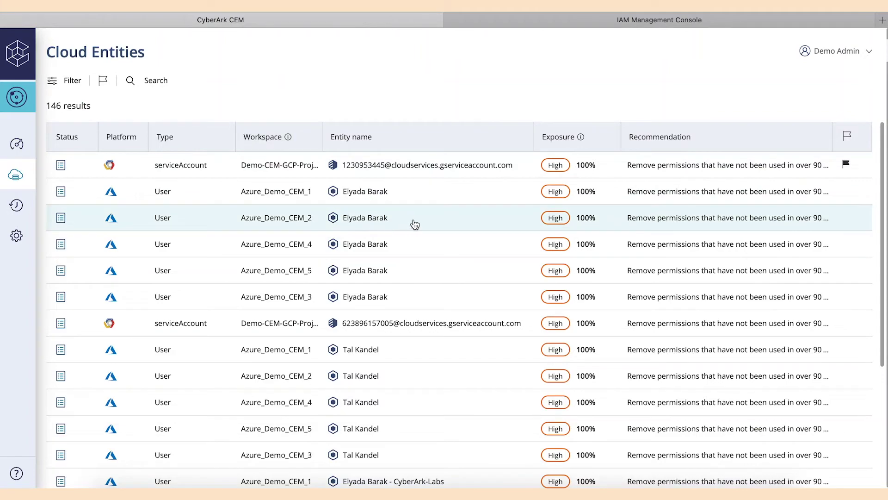
pyautogui.scroll(-5, 421, 226)
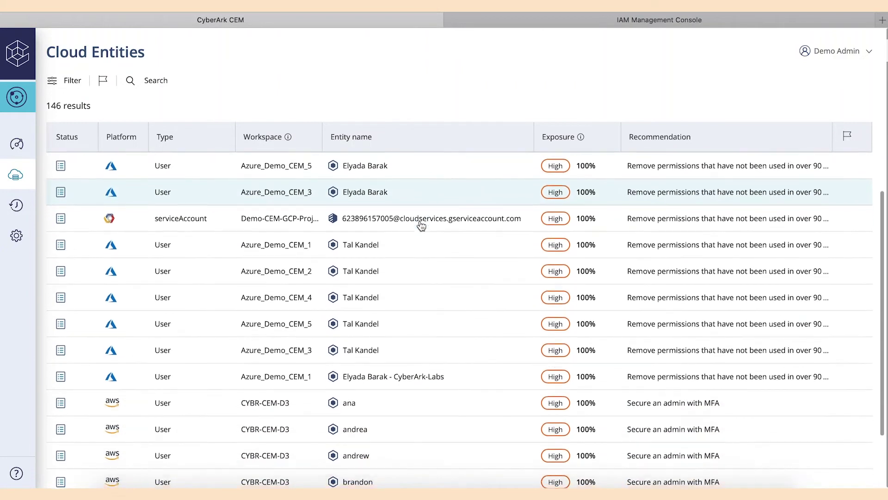
pyautogui.scroll(-1, 420, 226)
pyautogui.click(72, 80)
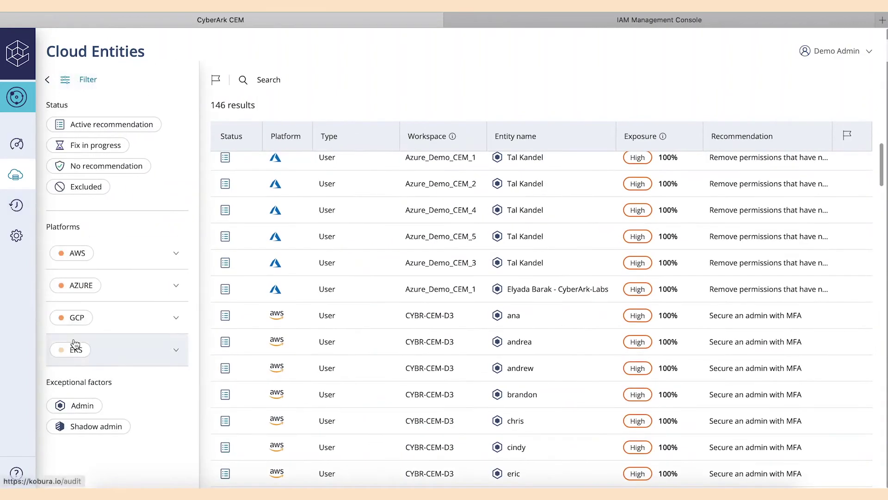
pyautogui.click(77, 318)
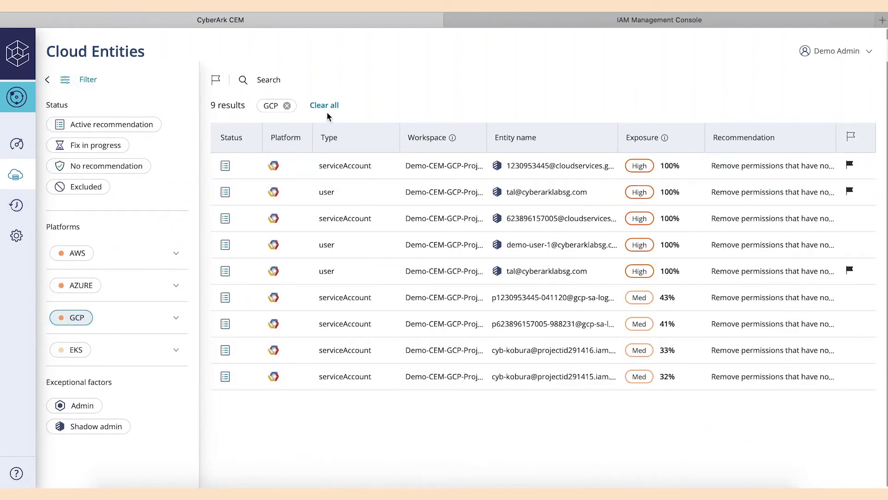
pyautogui.click(89, 81)
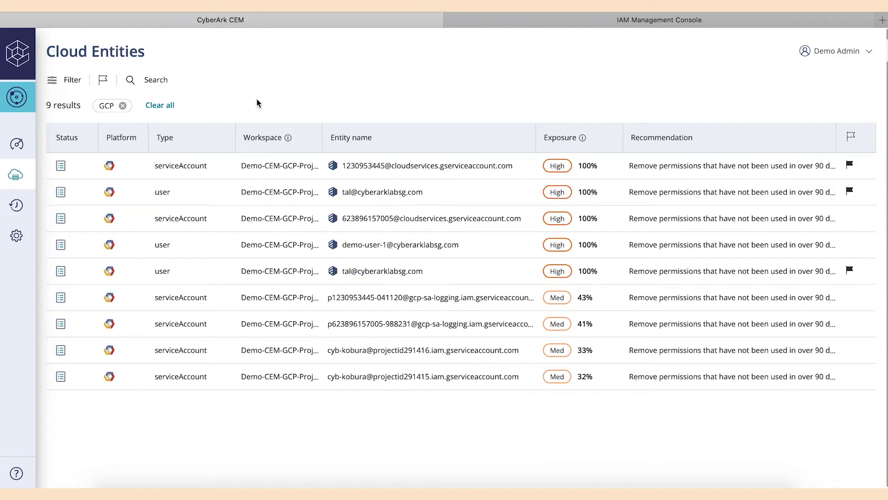
# - Open the top GCP service account's recommendations and create a fix for unused permissions
pyautogui.click(425, 167)
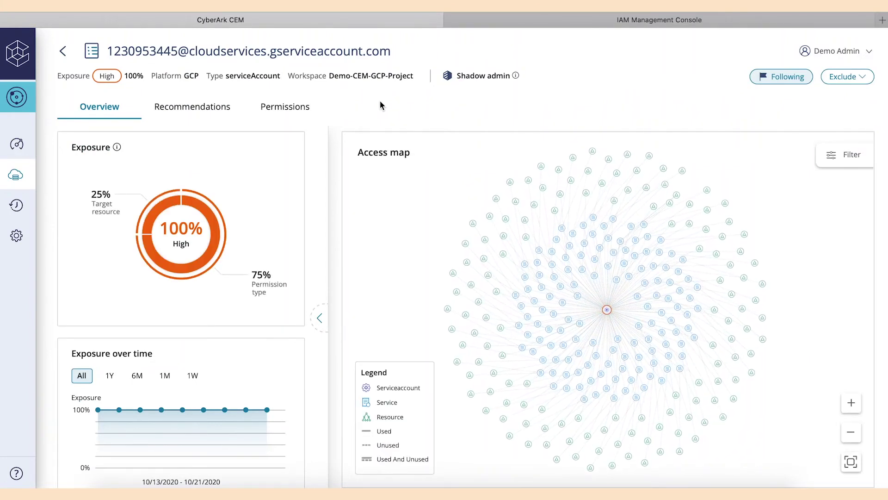
pyautogui.click(201, 108)
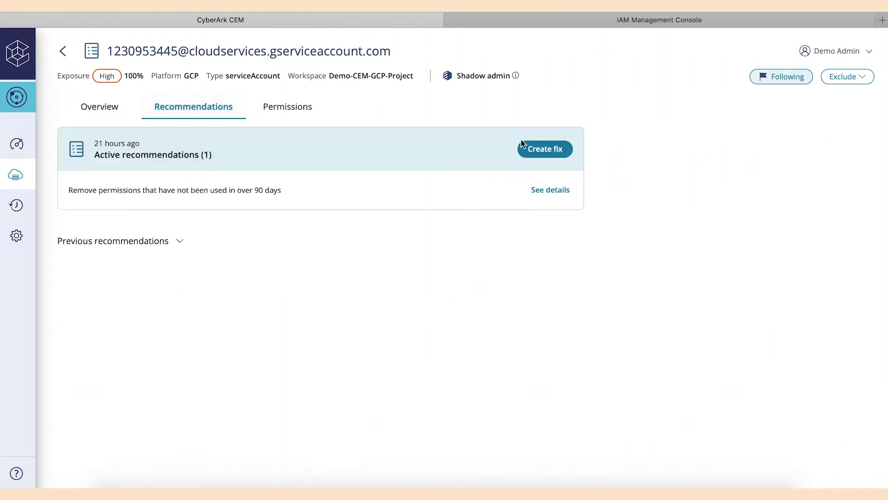
pyautogui.click(546, 151)
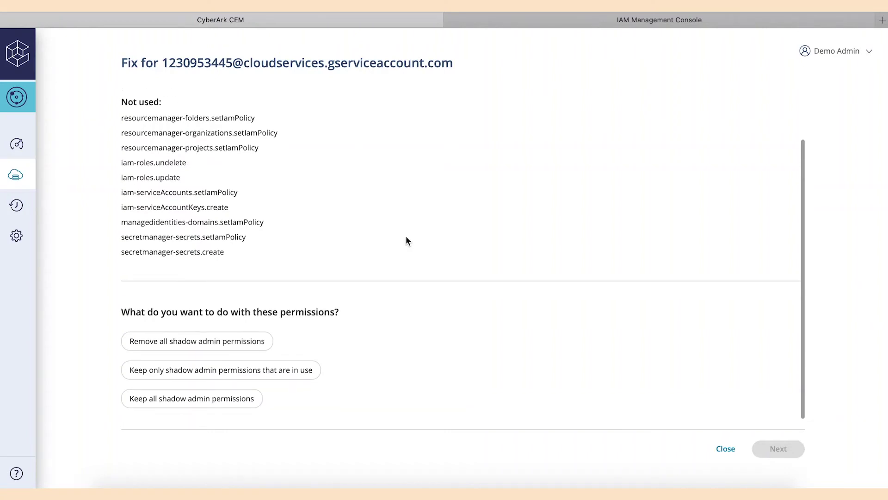
# - Review in-use and unused permissions, then choose 'Keep only shadow admin permissions that are in use'
pyautogui.scroll(2, 407, 240)
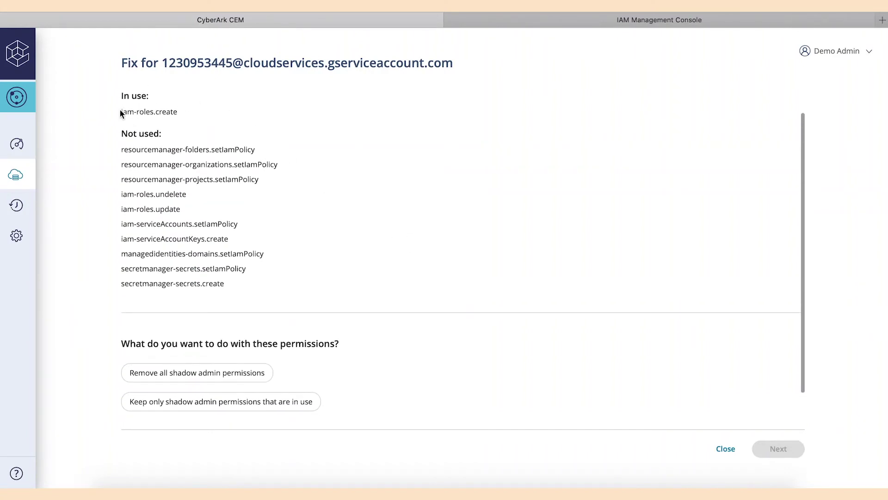
pyautogui.moveTo(119, 109); pyautogui.dragTo(178, 111)
pyautogui.click(289, 134)
pyautogui.moveTo(123, 150); pyautogui.dragTo(331, 288)
pyautogui.click(331, 287)
pyautogui.scroll(-1, 356, 273)
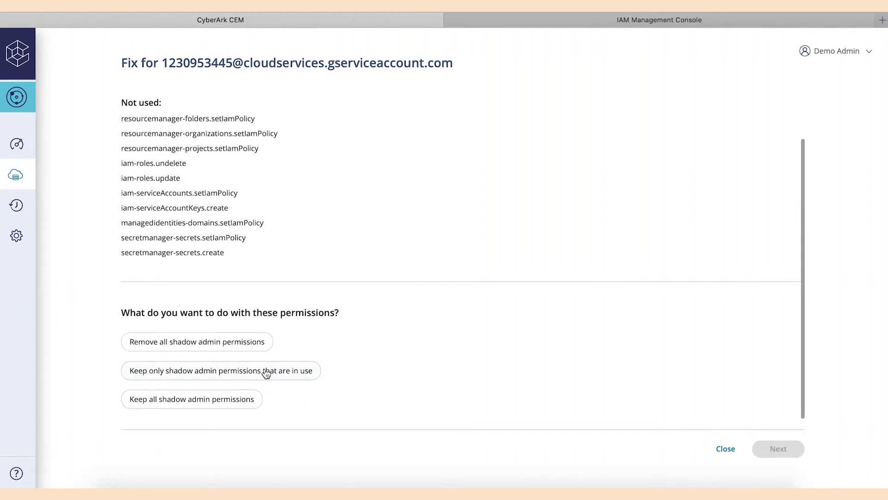
pyautogui.scroll(1, 266, 373)
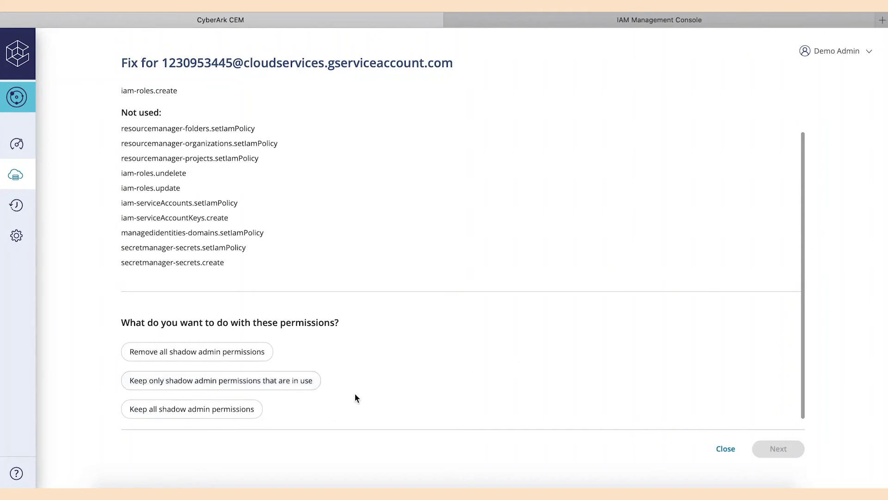
pyautogui.click(299, 387)
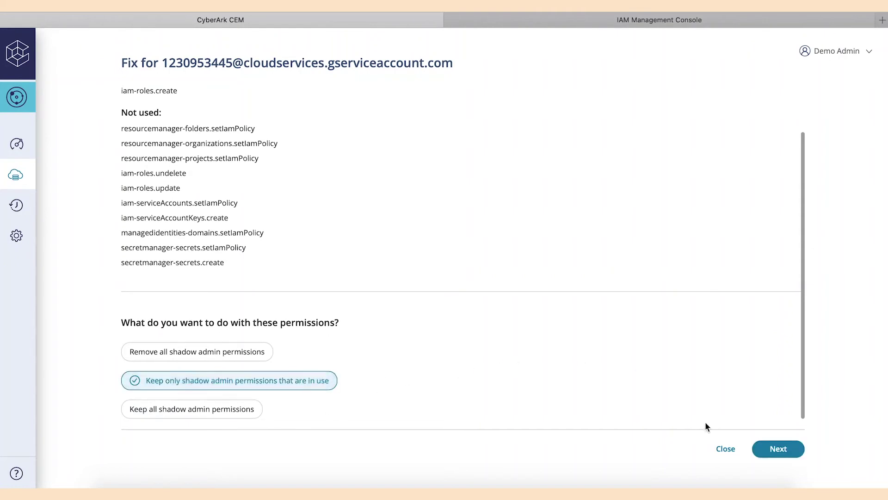
# - Copy the gcloud custom-role command from the fix steps, close the fix, and view Overview
pyautogui.click(781, 451)
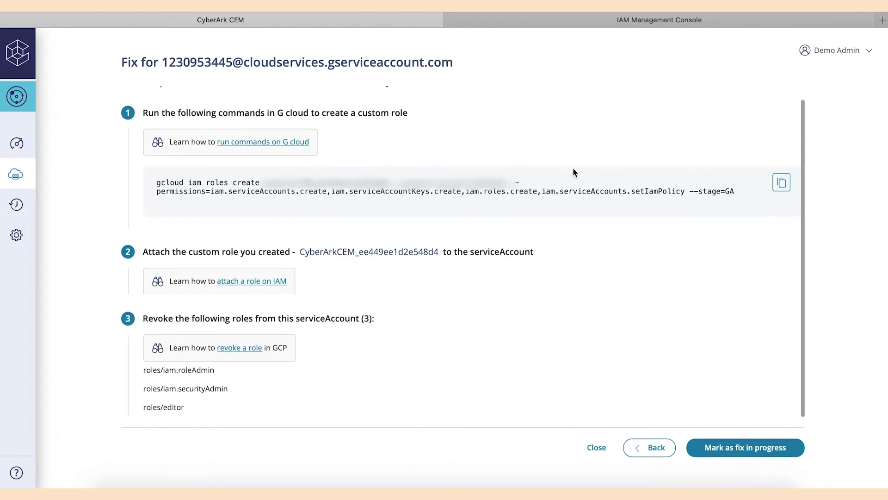
pyautogui.click(781, 184)
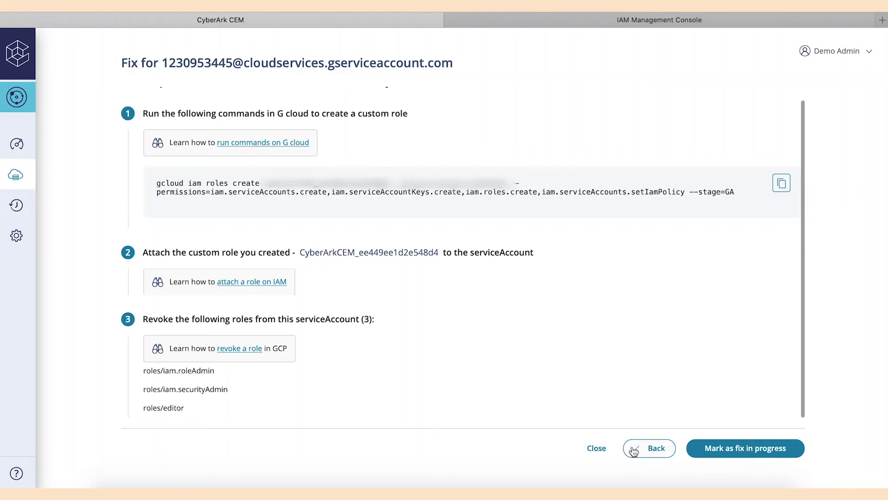
pyautogui.click(582, 448)
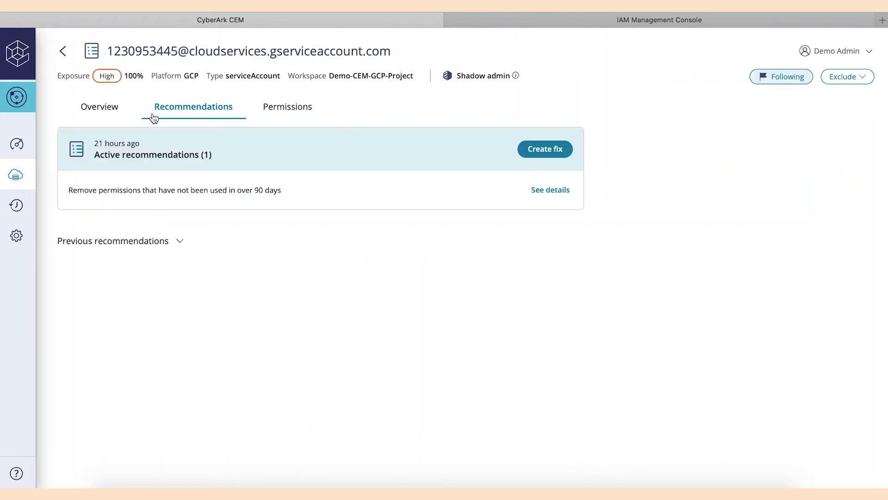
pyautogui.click(108, 111)
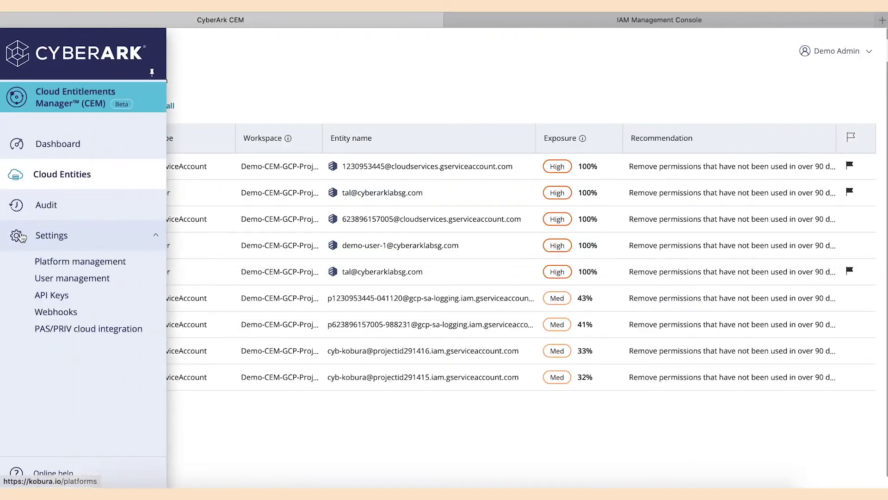
# - Manage the AWS platform, preview the Connect an AWS account form and its instructions, then cancel
pyautogui.click(123, 262)
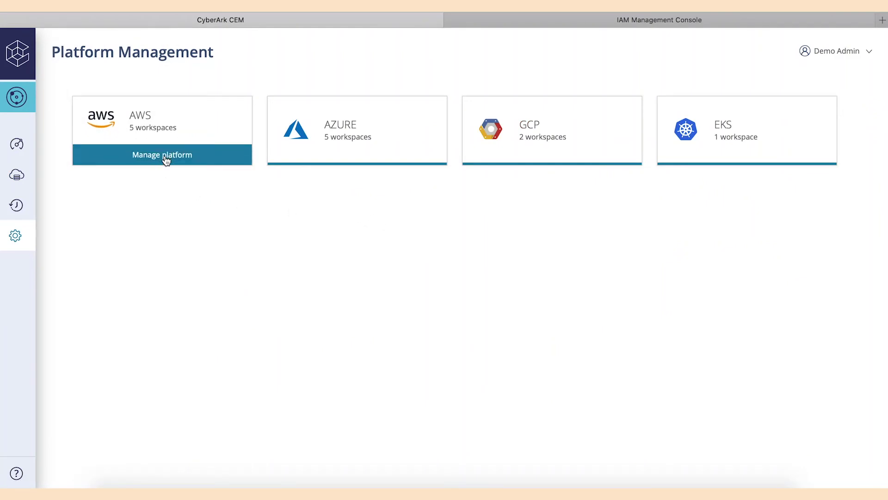
pyautogui.click(166, 158)
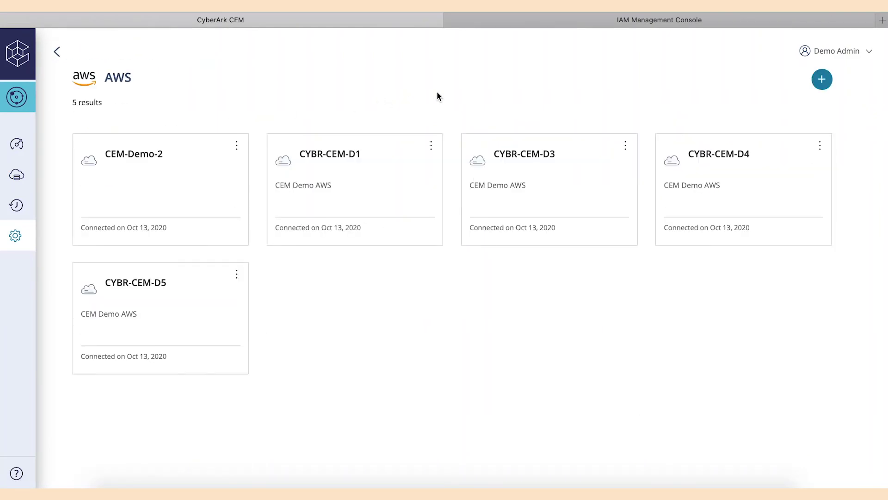
pyautogui.click(822, 81)
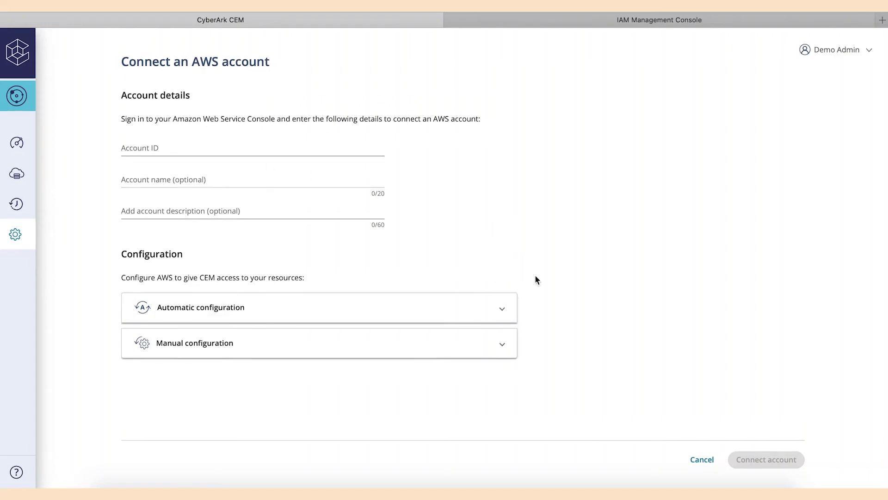
pyautogui.click(504, 313)
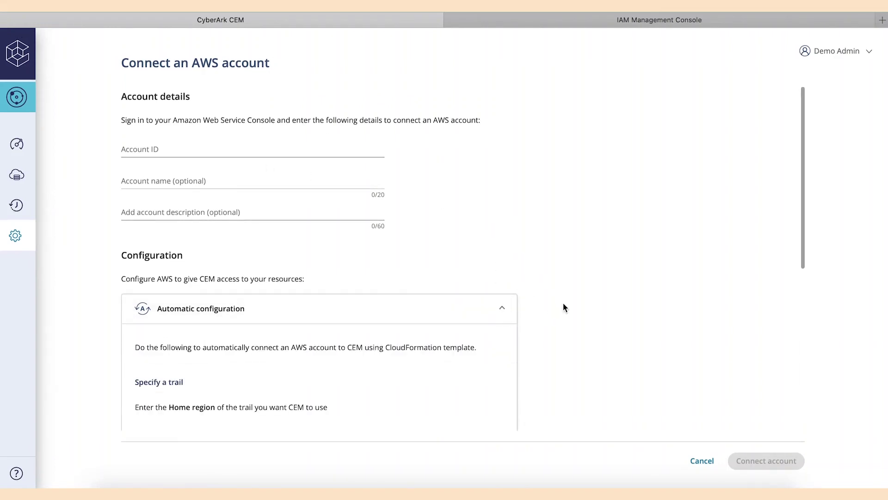
pyautogui.scroll(-1, 563, 307)
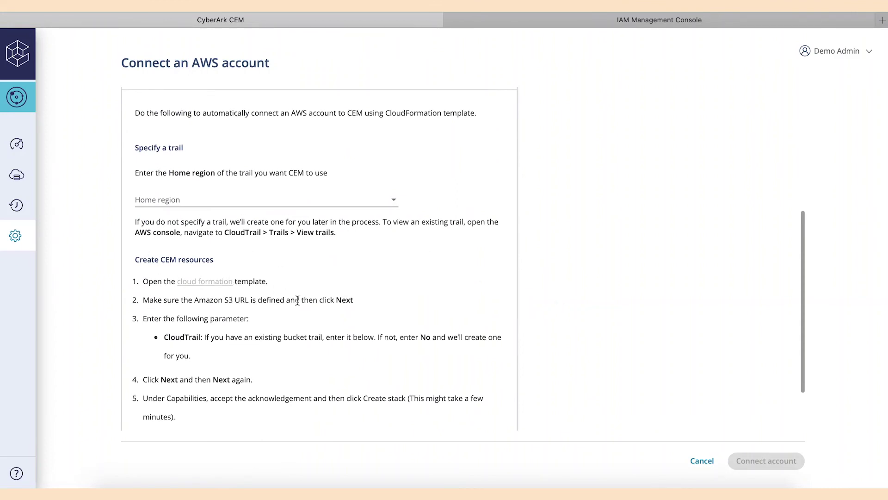
pyautogui.scroll(5, 532, 235)
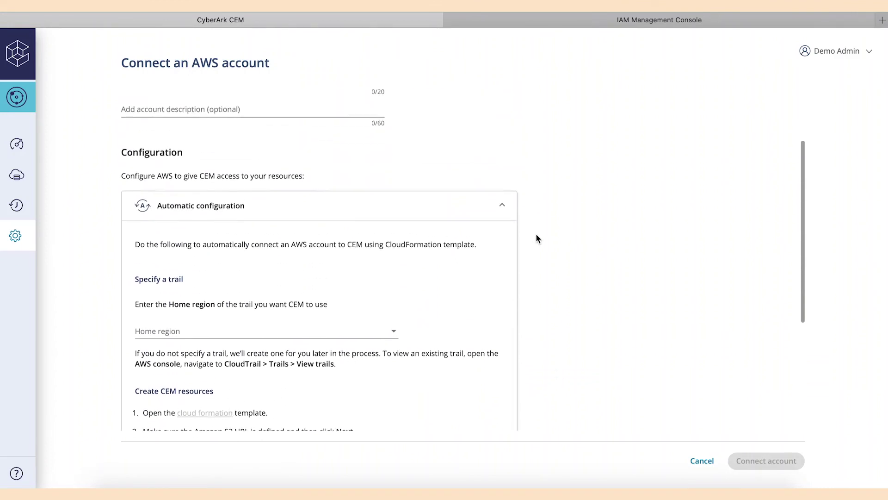
pyautogui.click(506, 222)
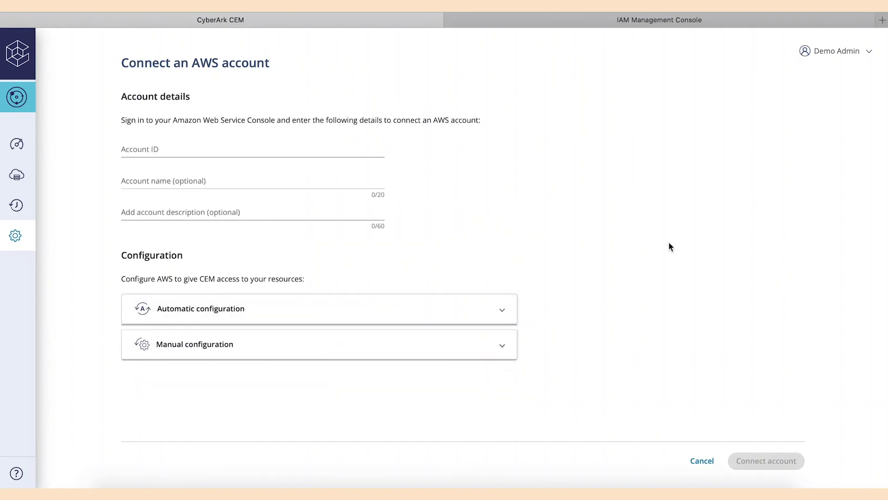
pyautogui.click(701, 460)
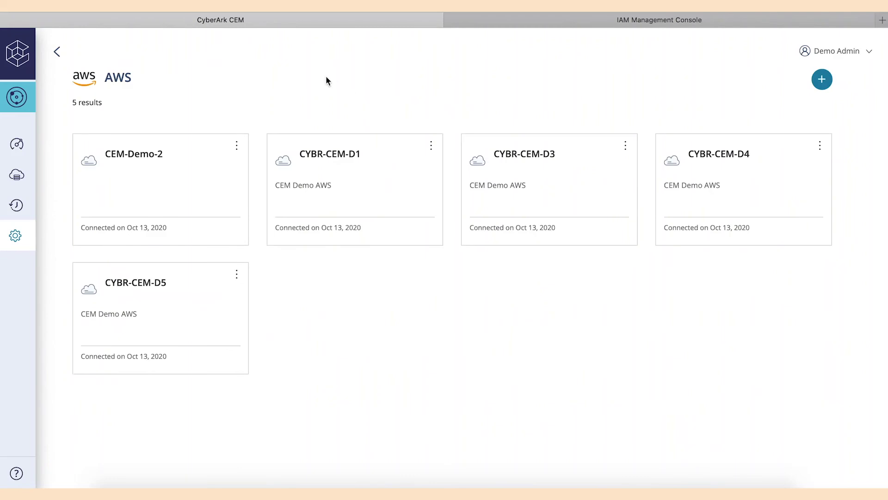
# - Leave the platform view and display the API Keys settings with the ChangeManagementSystem and SOAR Admin keys
pyautogui.click(57, 52)
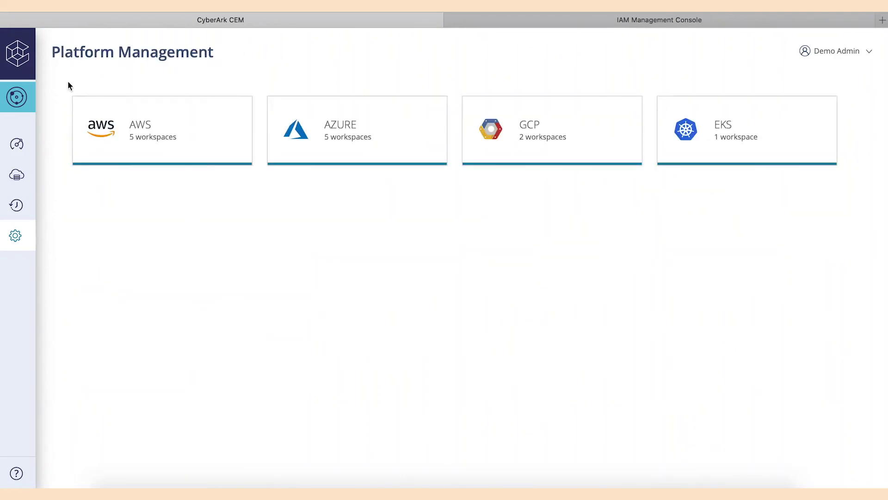
pyautogui.moveTo(15, 225)
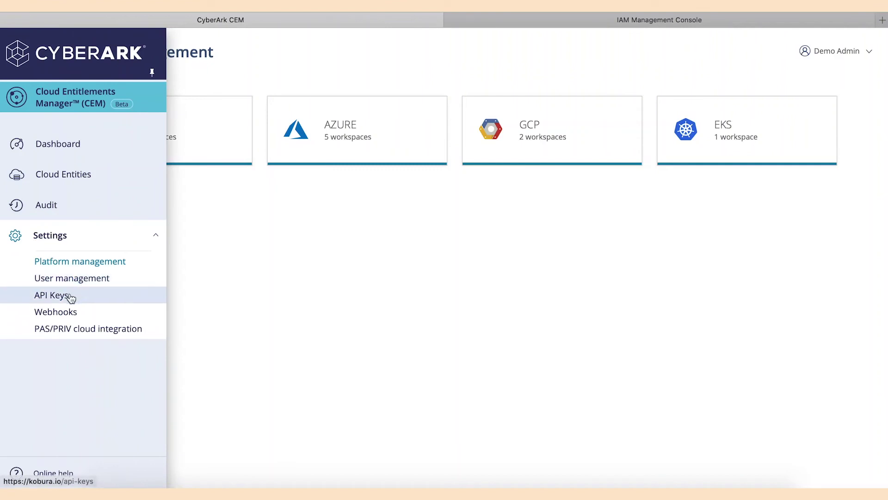
pyautogui.click(69, 296)
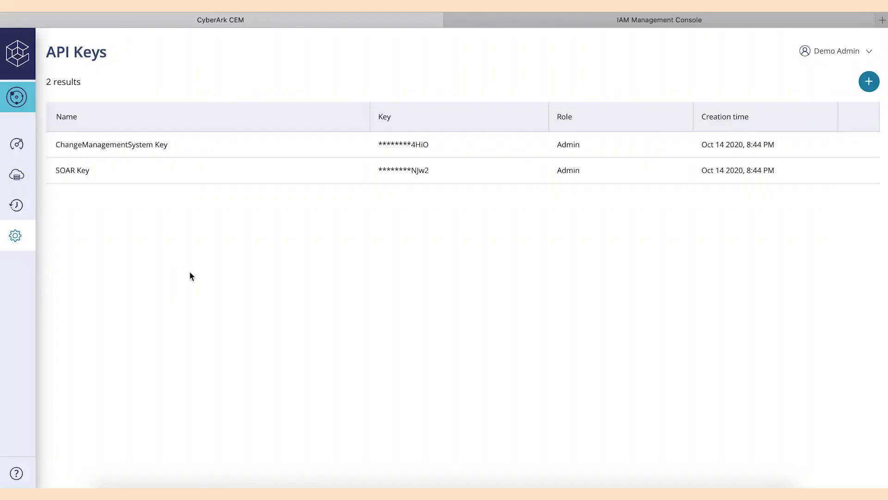
# - View the empty Webhooks page and review the Add webhook form's Global exposure level exceeded event, unsubmitted
pyautogui.moveTo(19, 234)
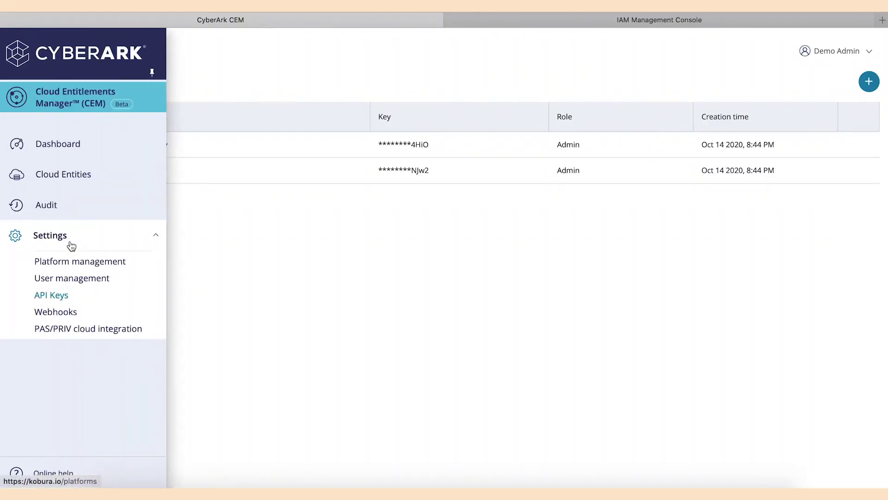
pyautogui.click(77, 312)
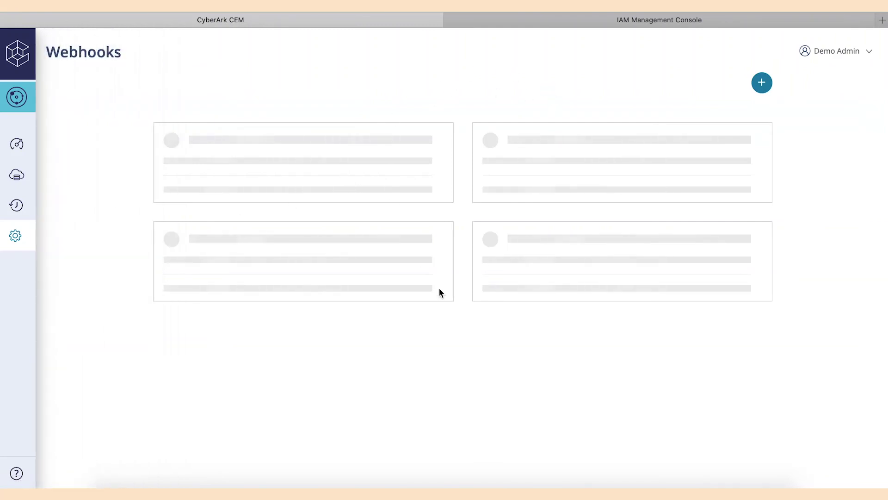
pyautogui.click(462, 304)
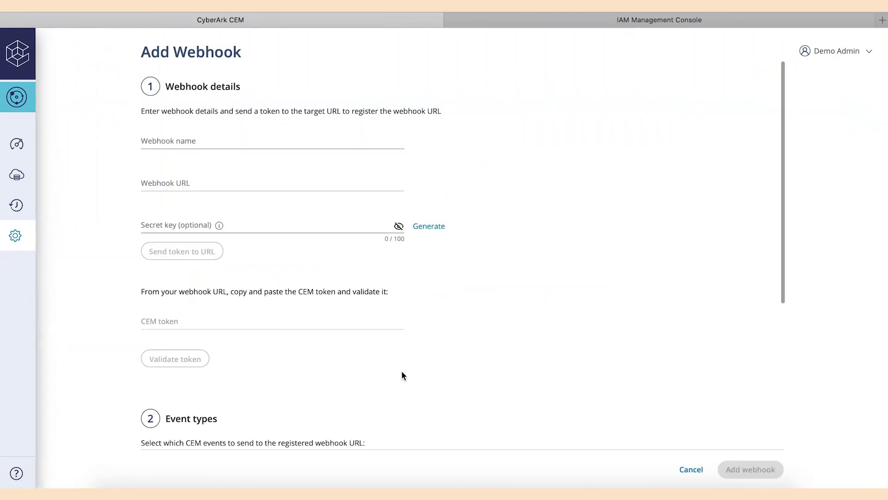
pyautogui.scroll(-5, 402, 373)
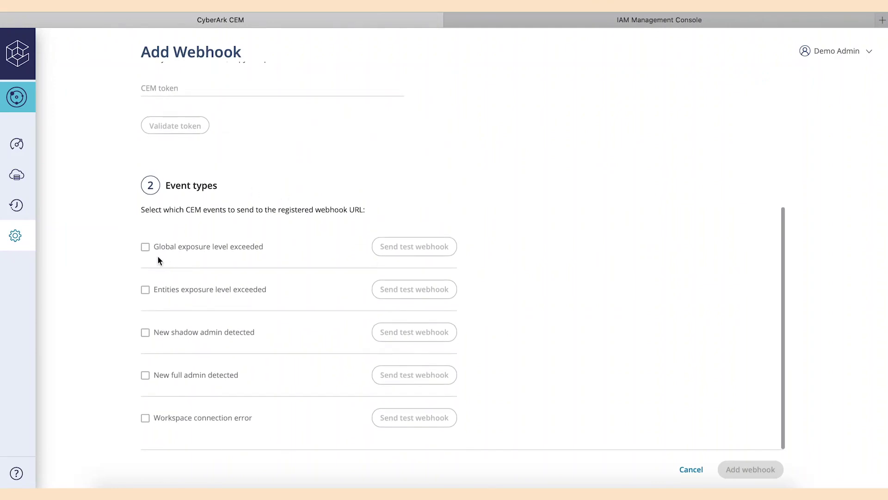
pyautogui.moveTo(156, 246); pyautogui.dragTo(276, 246)
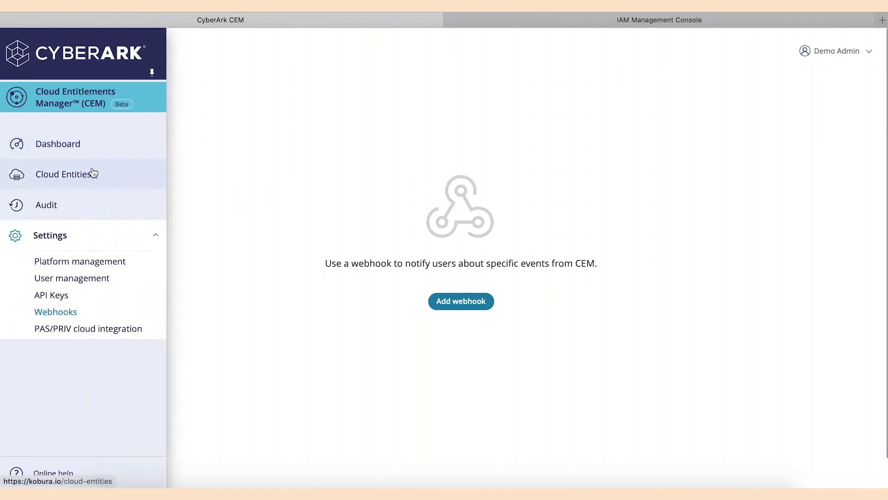
# - Zoom into the CYBR-CEM-D1 AWS workspace on the dashboard radar, then return to the GCP-filtered Cloud Entities
pyautogui.click(78, 146)
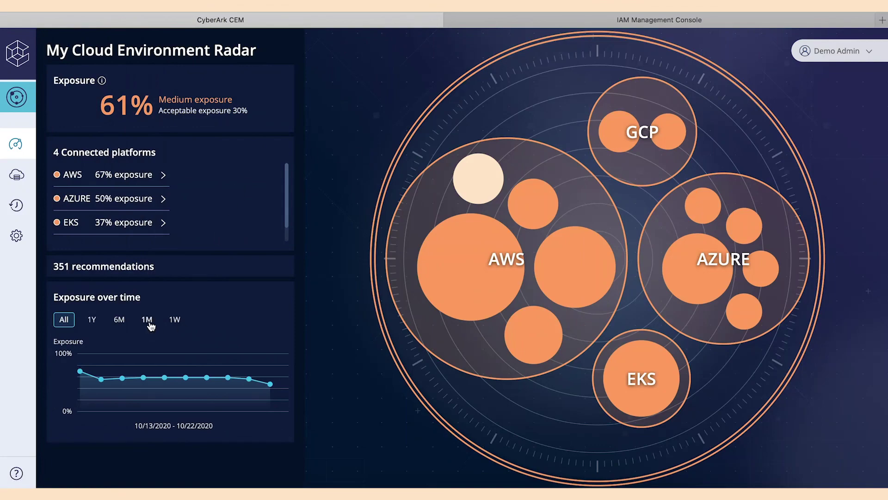
pyautogui.click(579, 257)
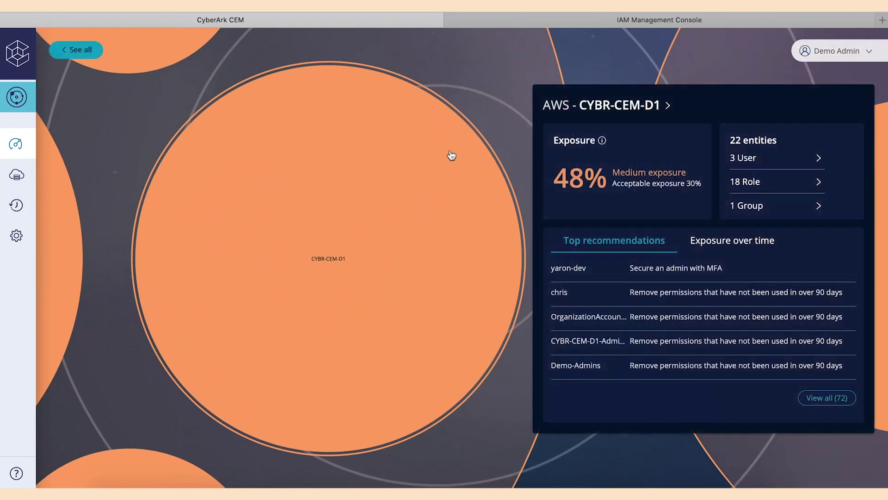
pyautogui.moveTo(18, 176)
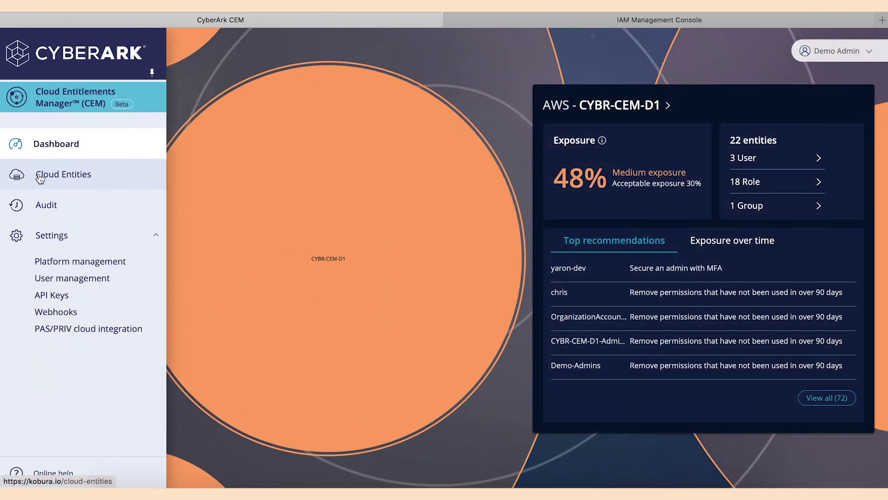
pyautogui.click(56, 178)
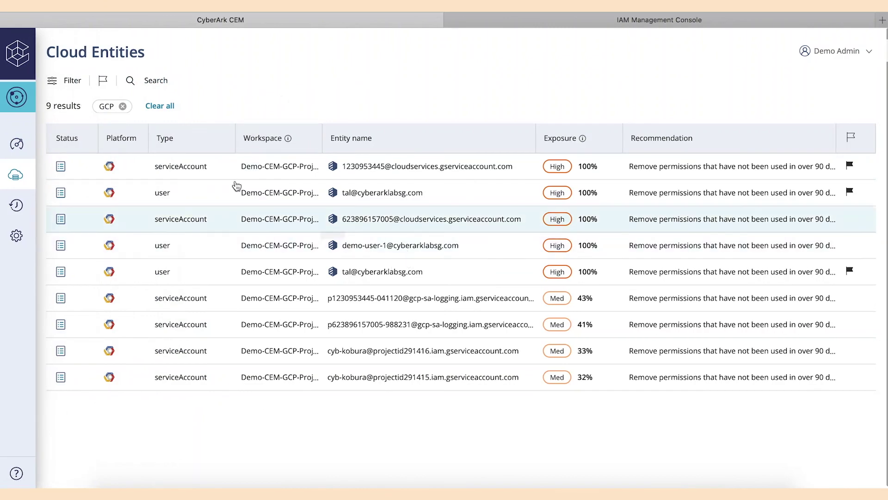
# - Clear the GCP filter and show only followed entities: 17 across GCP, Azure, AWS and EKS
pyautogui.click(124, 107)
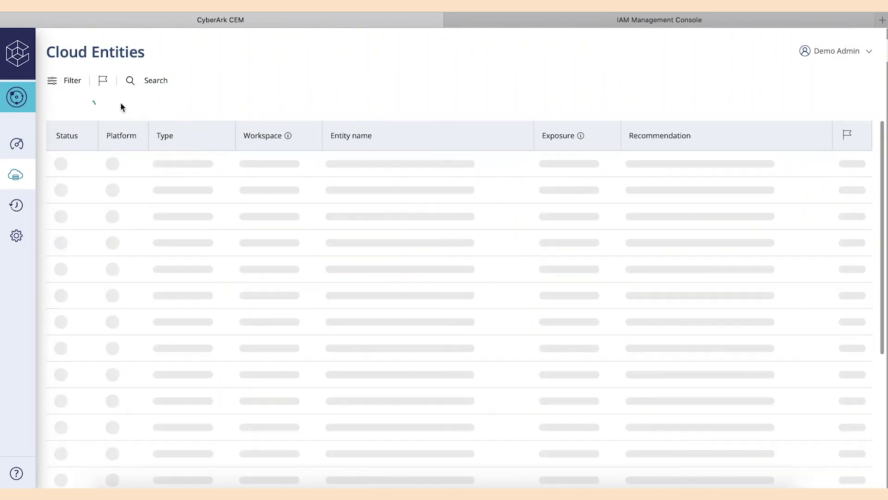
pyautogui.click(103, 81)
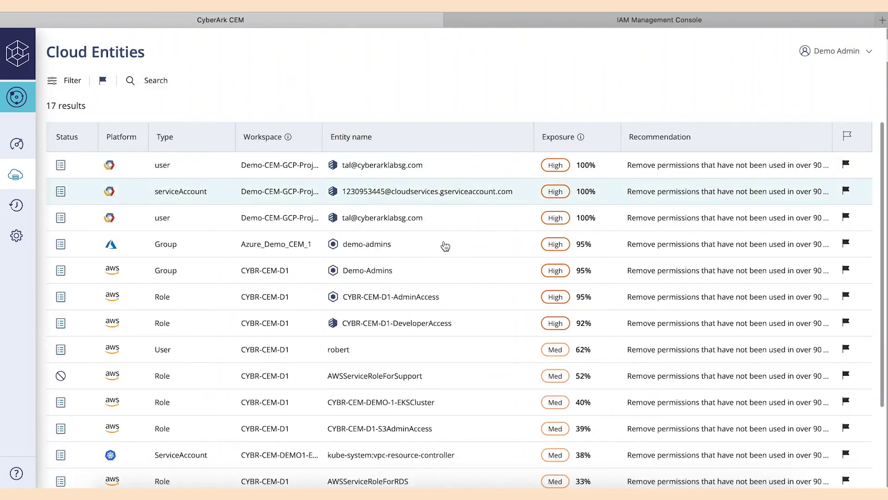
pyautogui.scroll(-5, 470, 327)
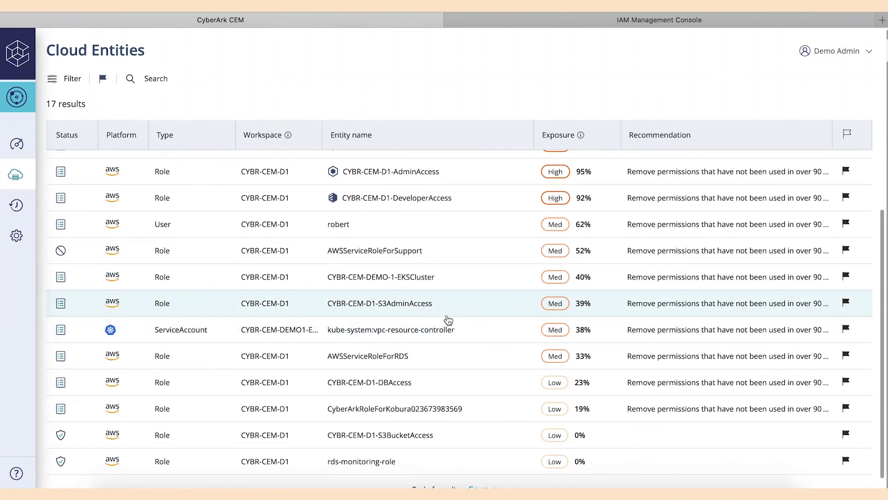